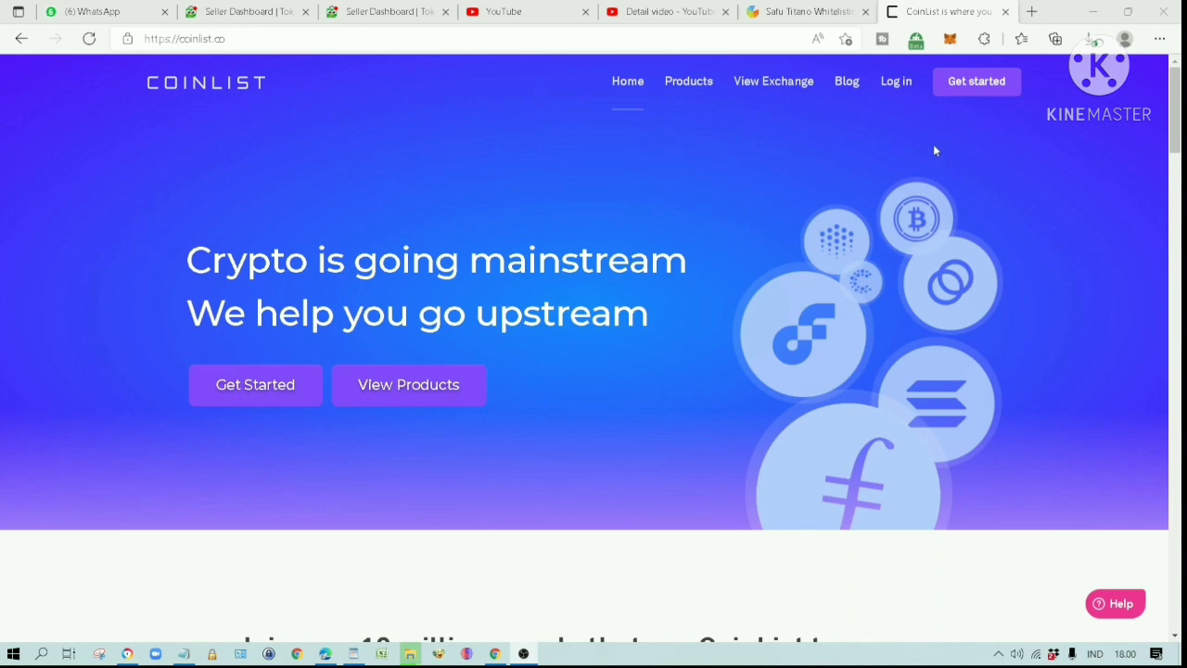
# - Scroll down the home page through the 'Previously on the CoinList Platform' table of past token sales
pyautogui.scroll(-4, 925, 153)
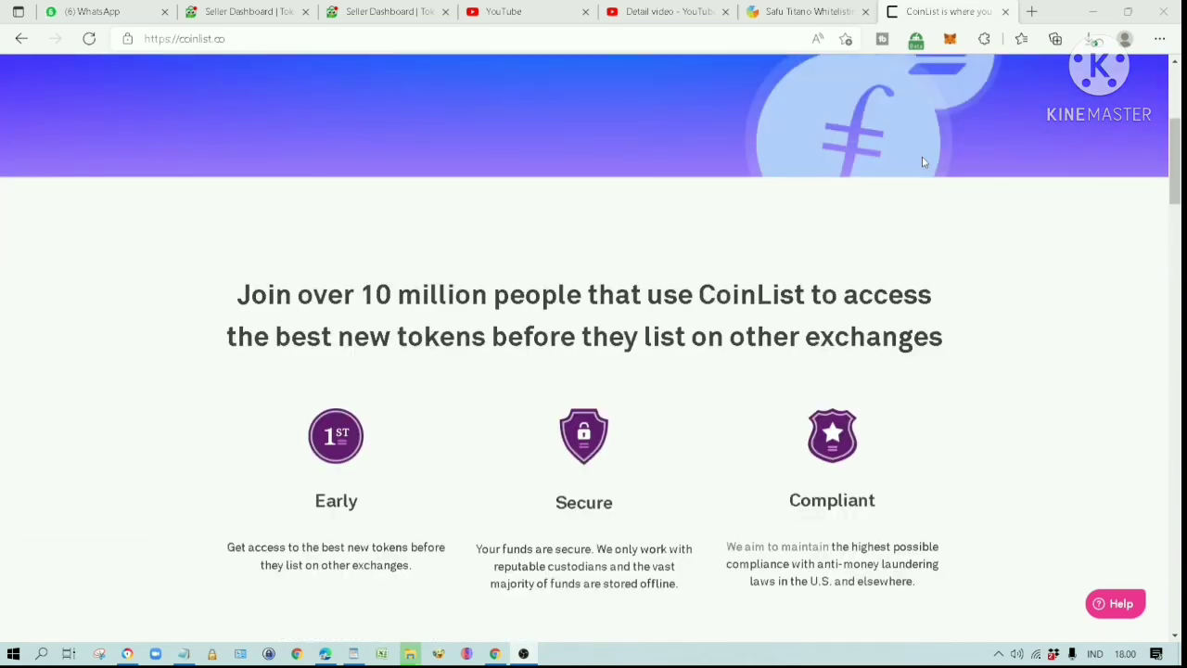
pyautogui.scroll(4, 922, 163)
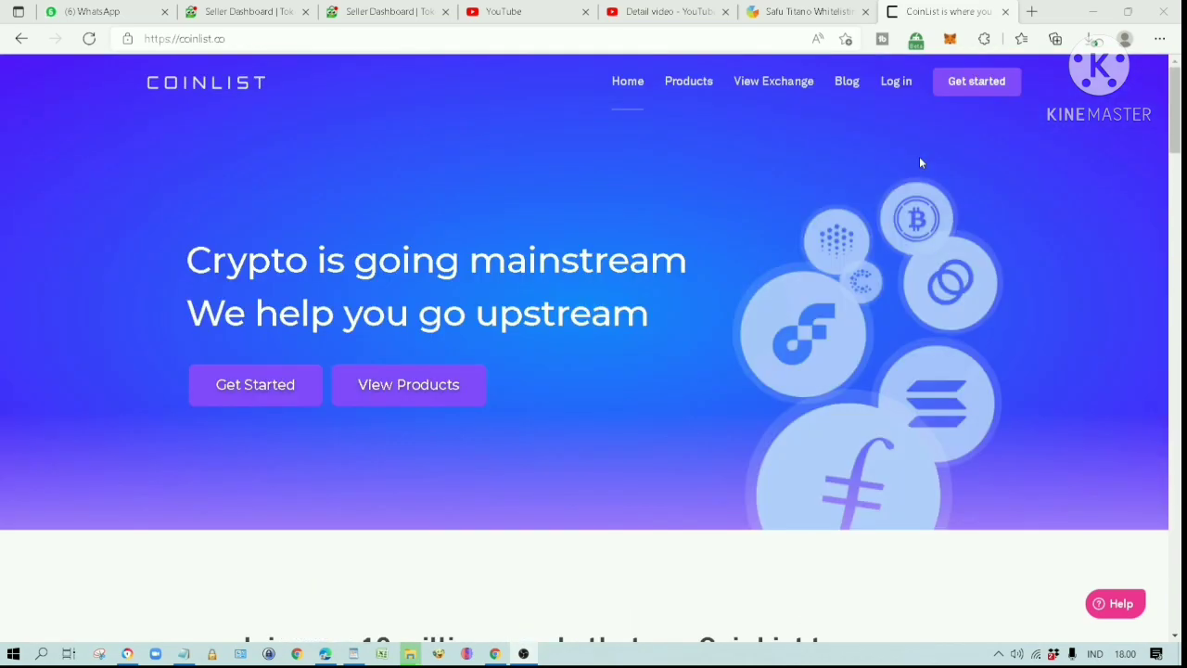
pyautogui.scroll(-2, 921, 164)
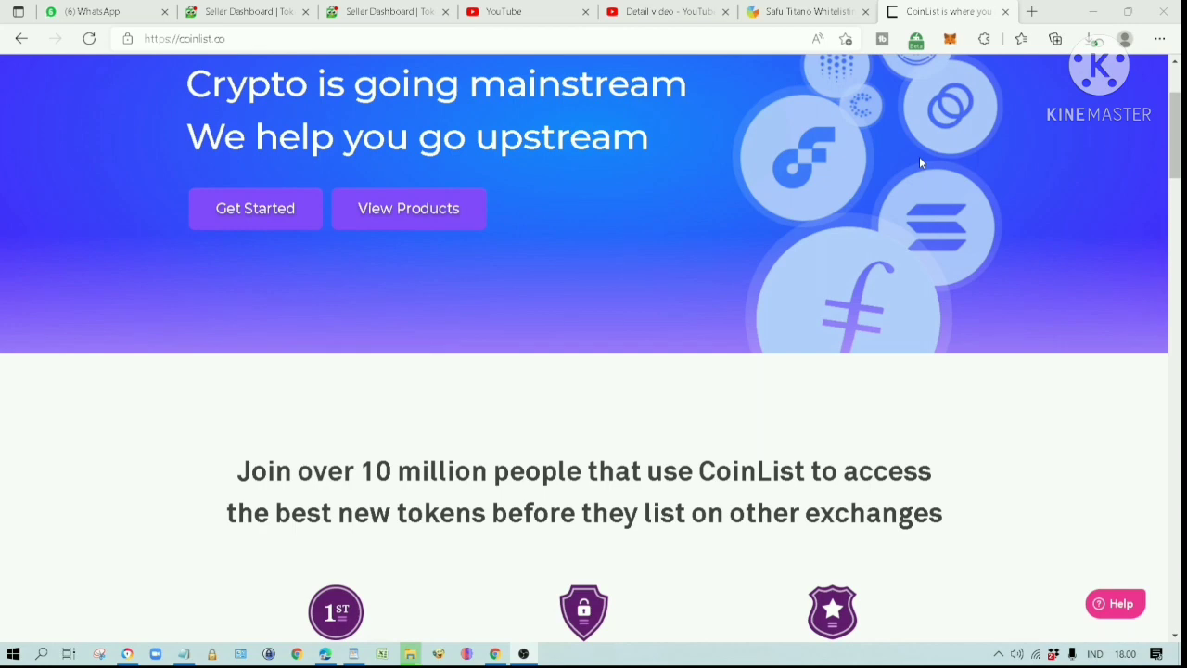
pyautogui.scroll(-3, 920, 163)
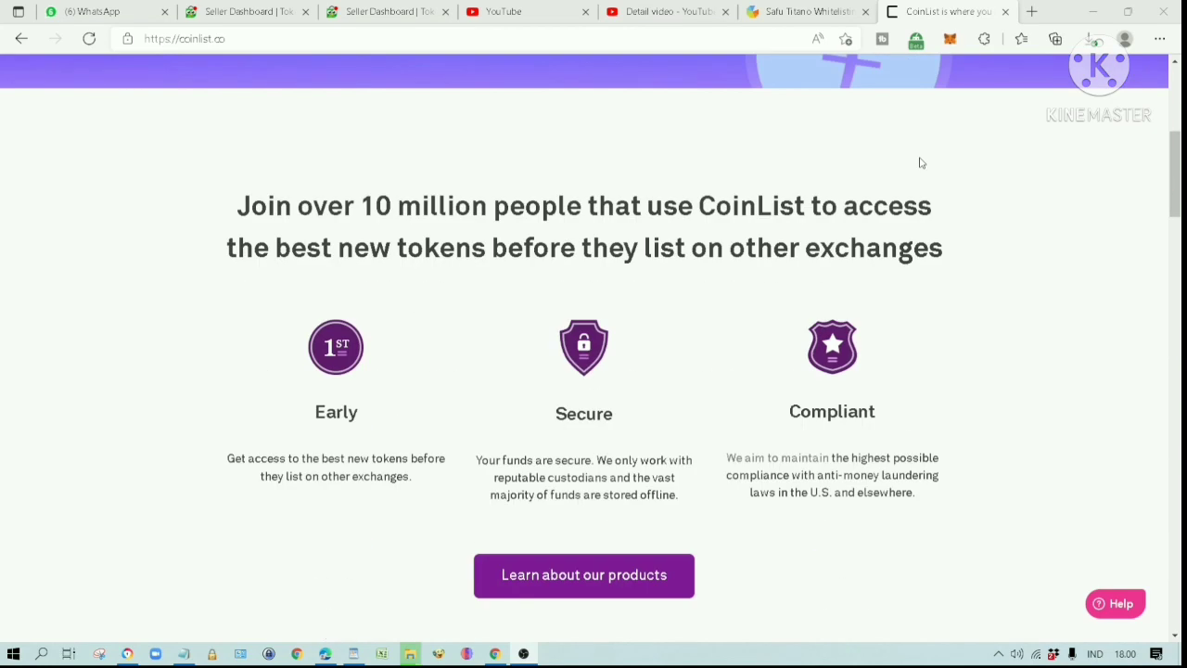
pyautogui.scroll(5, 921, 163)
pyautogui.scroll(-4, 921, 164)
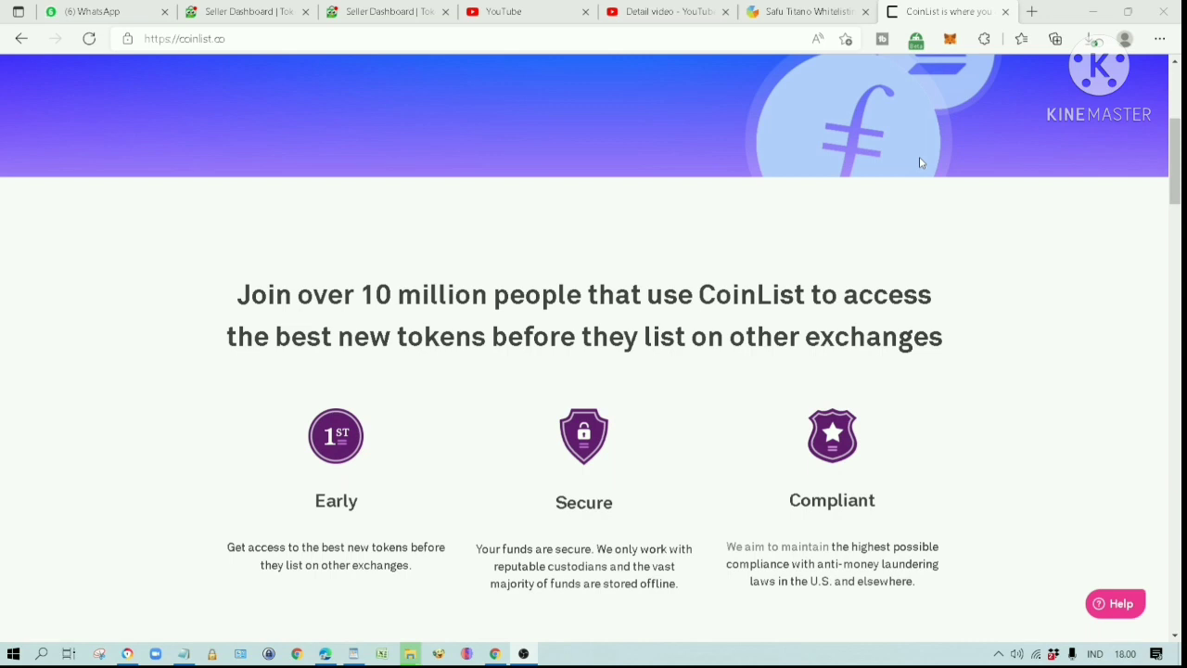
pyautogui.scroll(4, 747, 255)
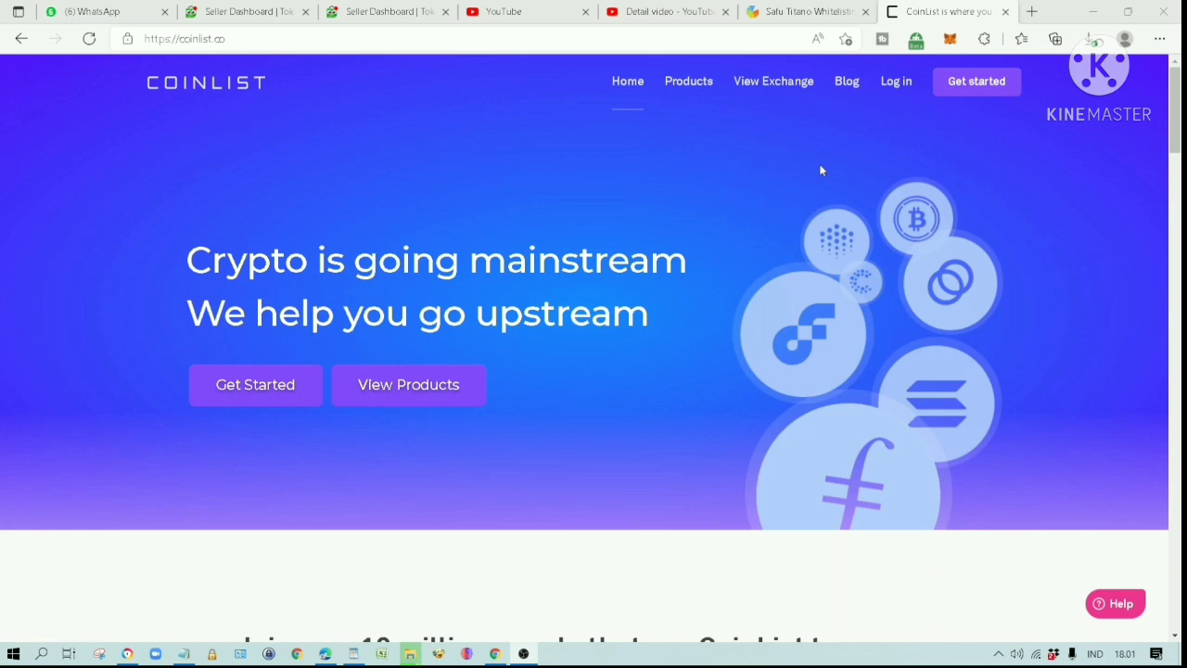
pyautogui.scroll(-4, 820, 170)
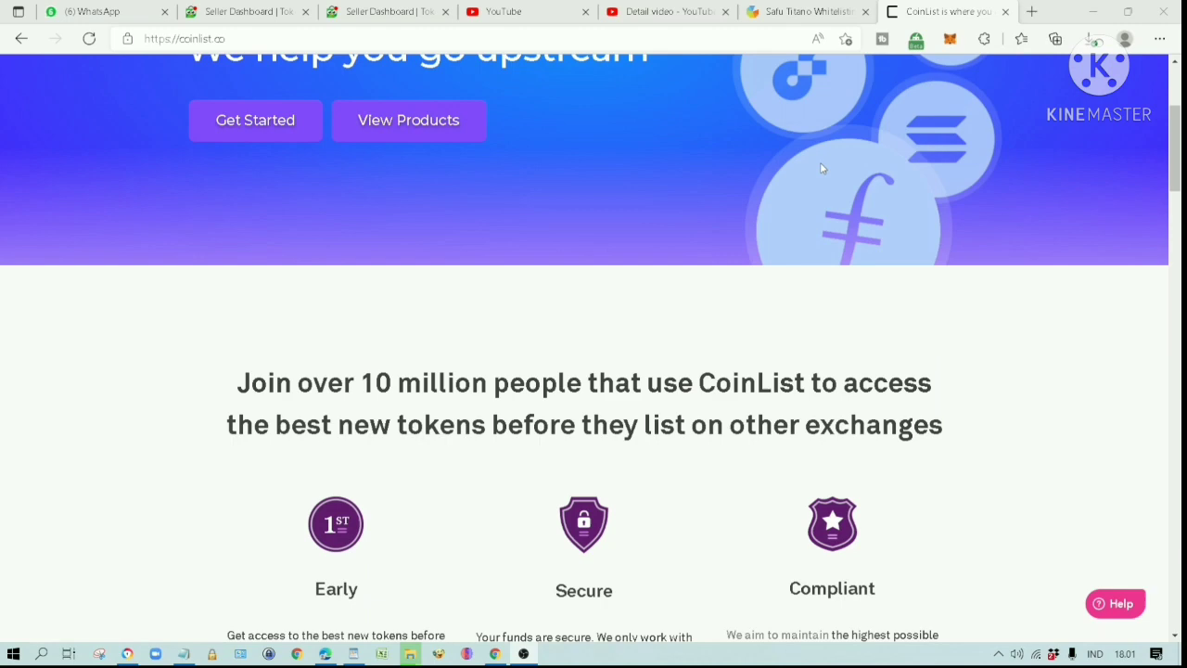
pyautogui.scroll(-3, 820, 170)
pyautogui.scroll(-2, 821, 168)
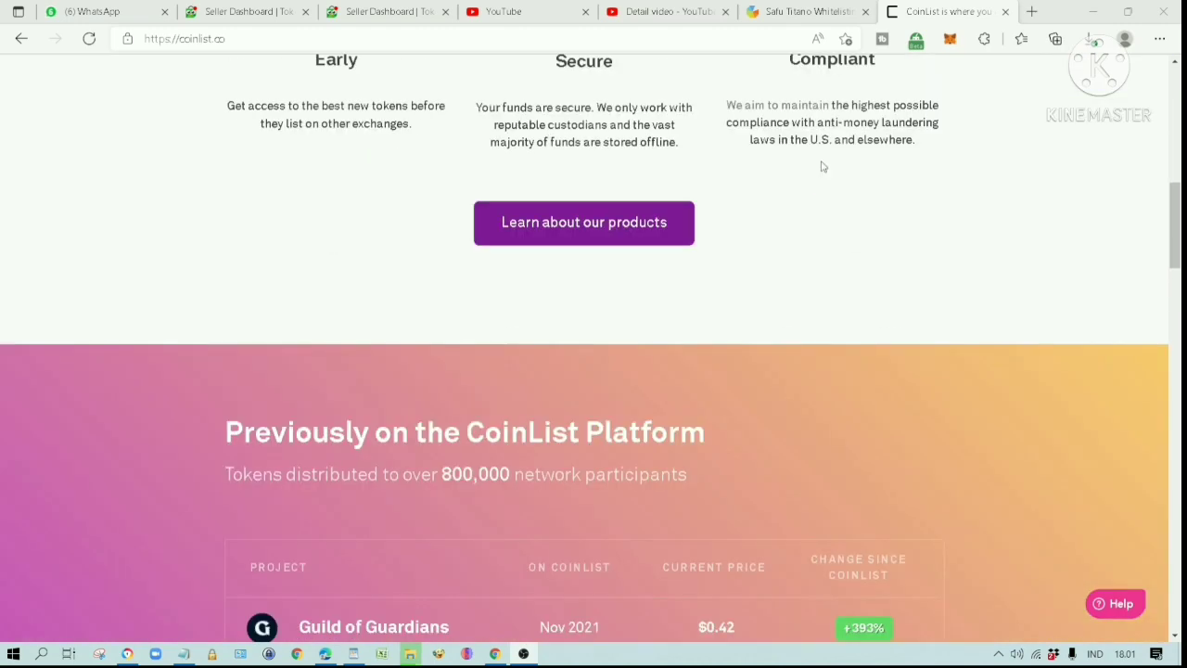
pyautogui.scroll(-4, 821, 166)
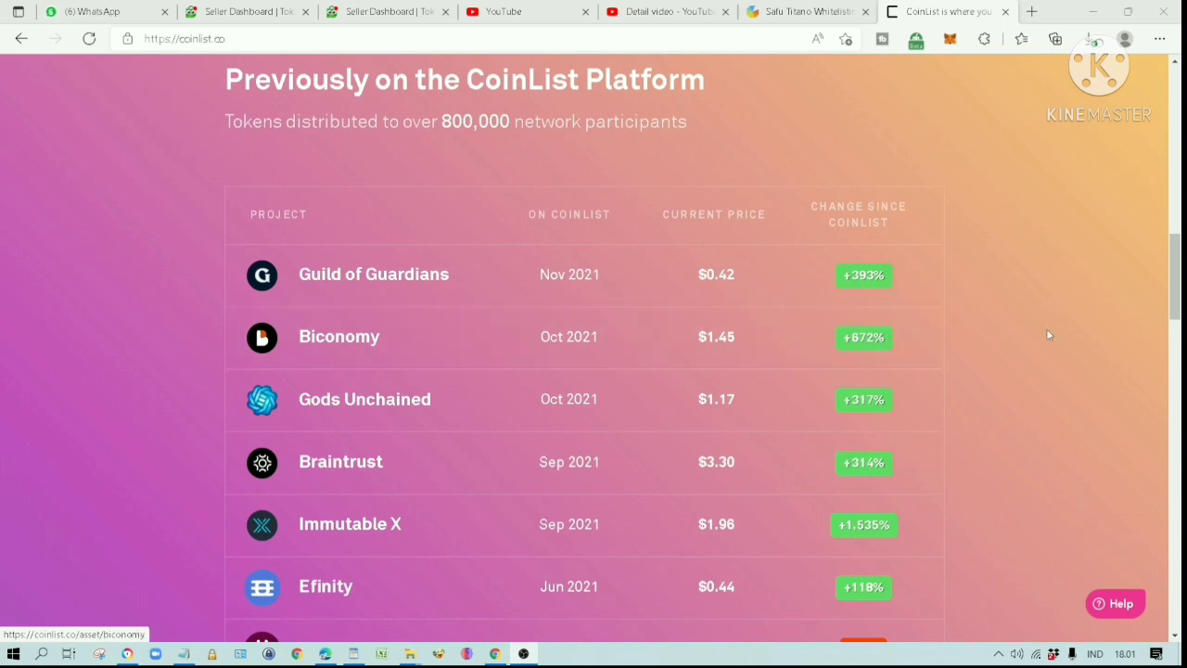
pyautogui.scroll(-1, 1042, 333)
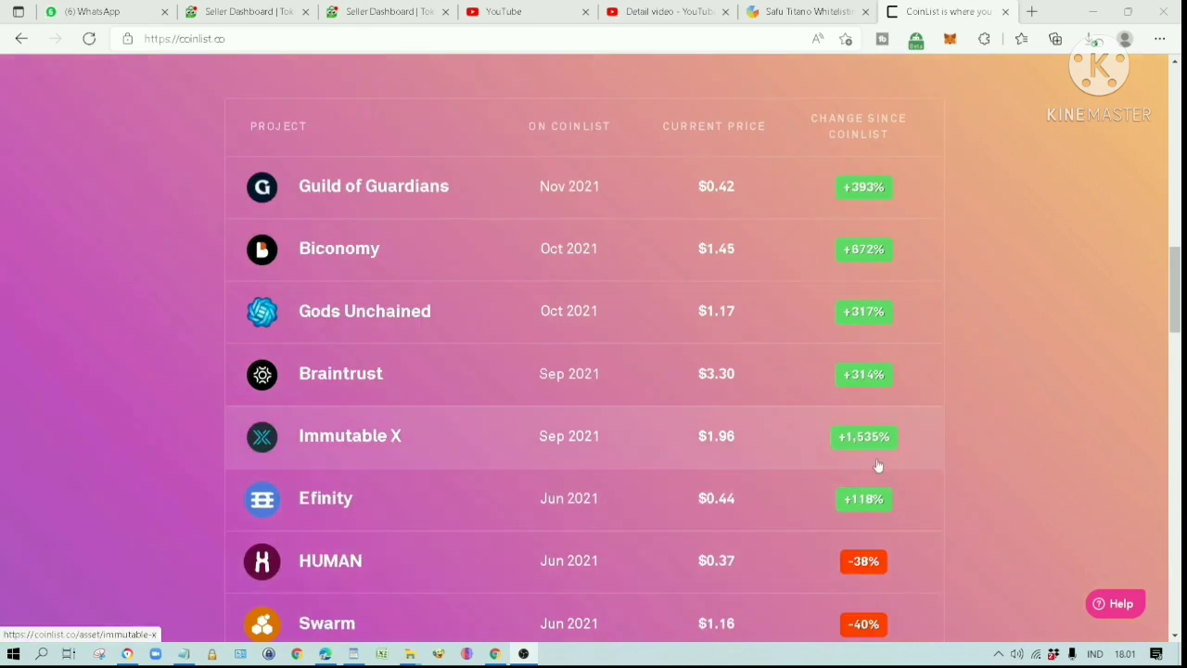
pyautogui.scroll(-2, 1072, 389)
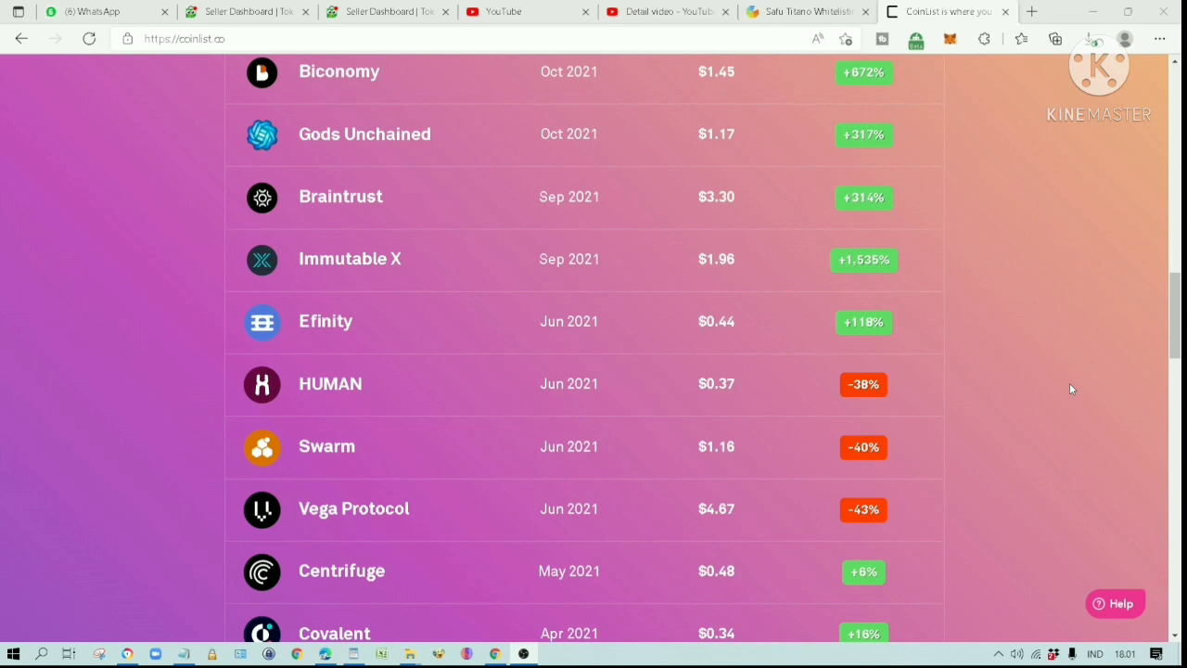
pyautogui.scroll(-1, 1068, 391)
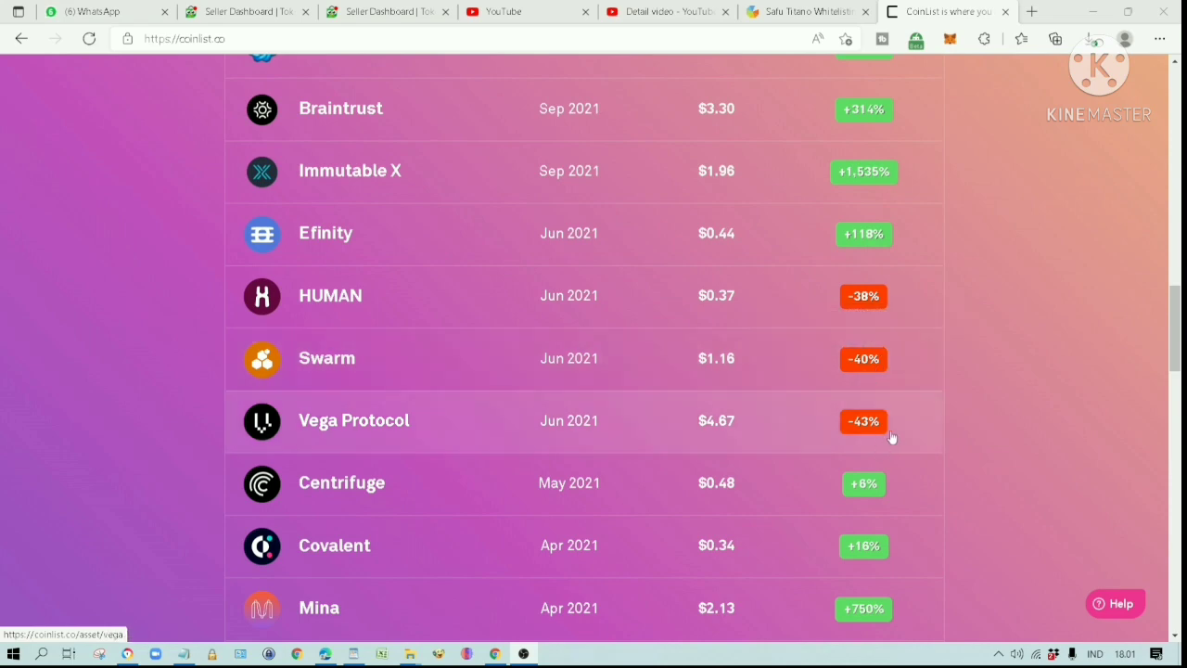
pyautogui.scroll(-2, 1023, 358)
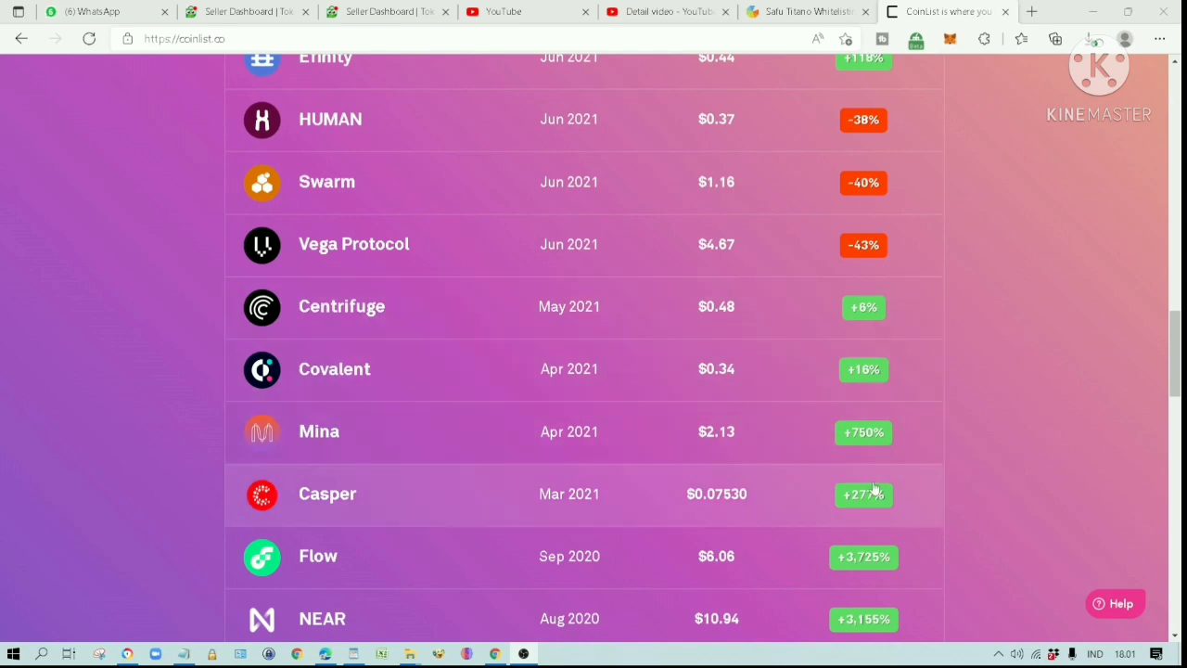
pyautogui.scroll(-2, 446, 460)
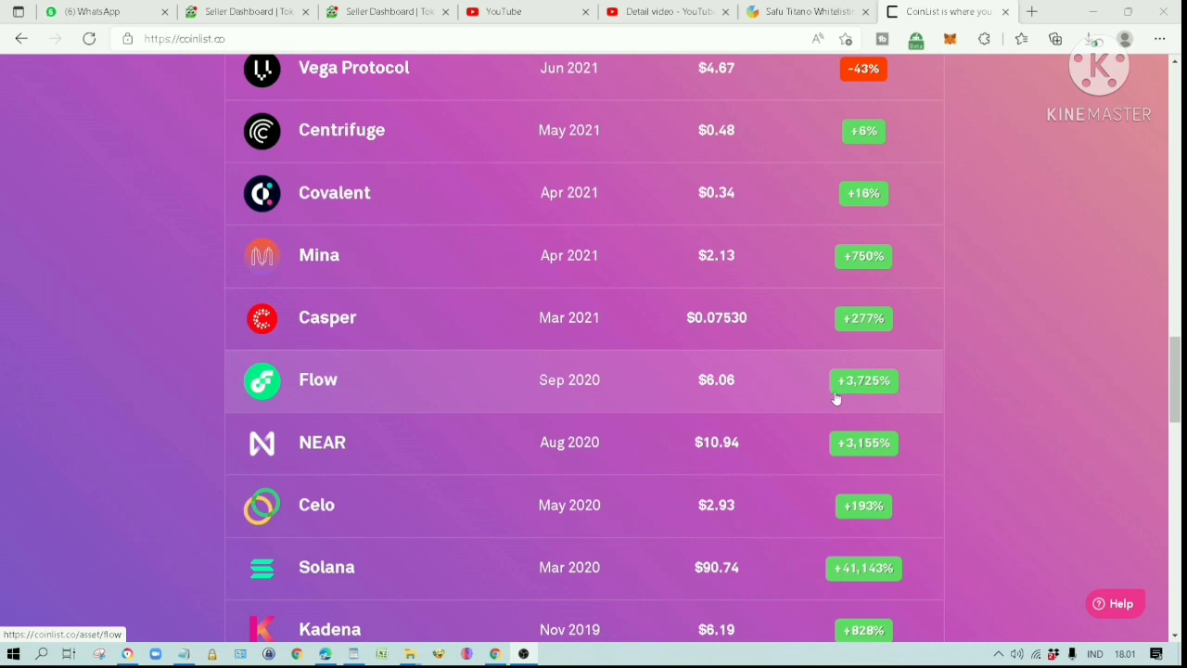
pyautogui.moveTo(851, 395)
pyautogui.scroll(-3, 882, 405)
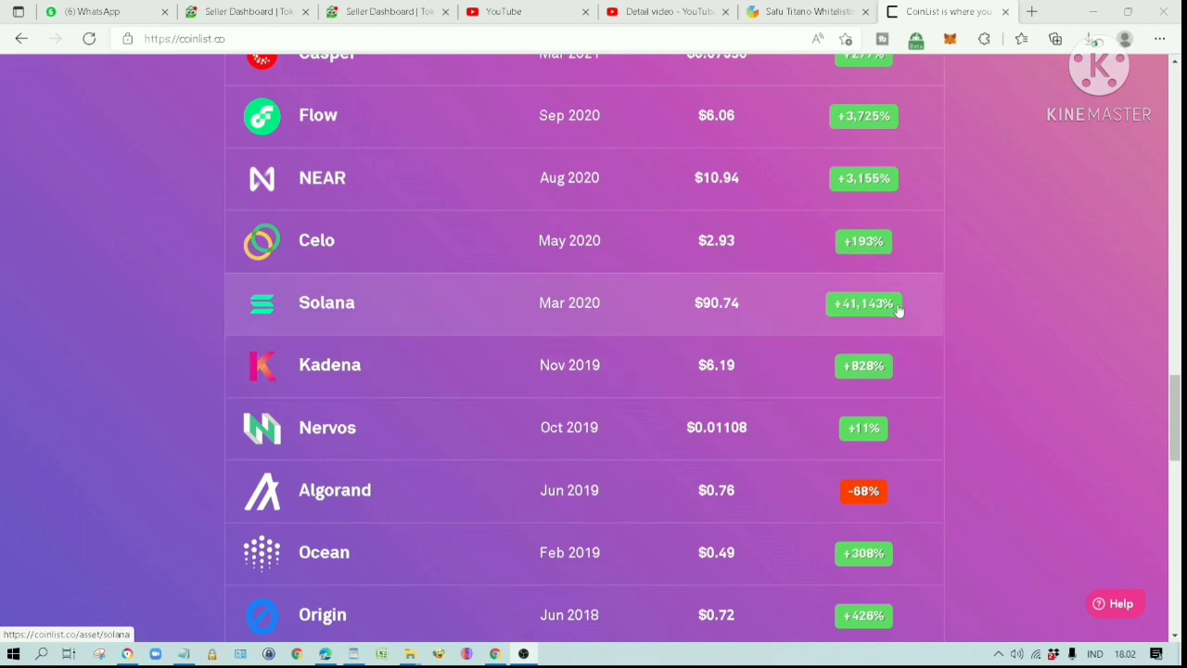
pyautogui.moveTo(879, 319)
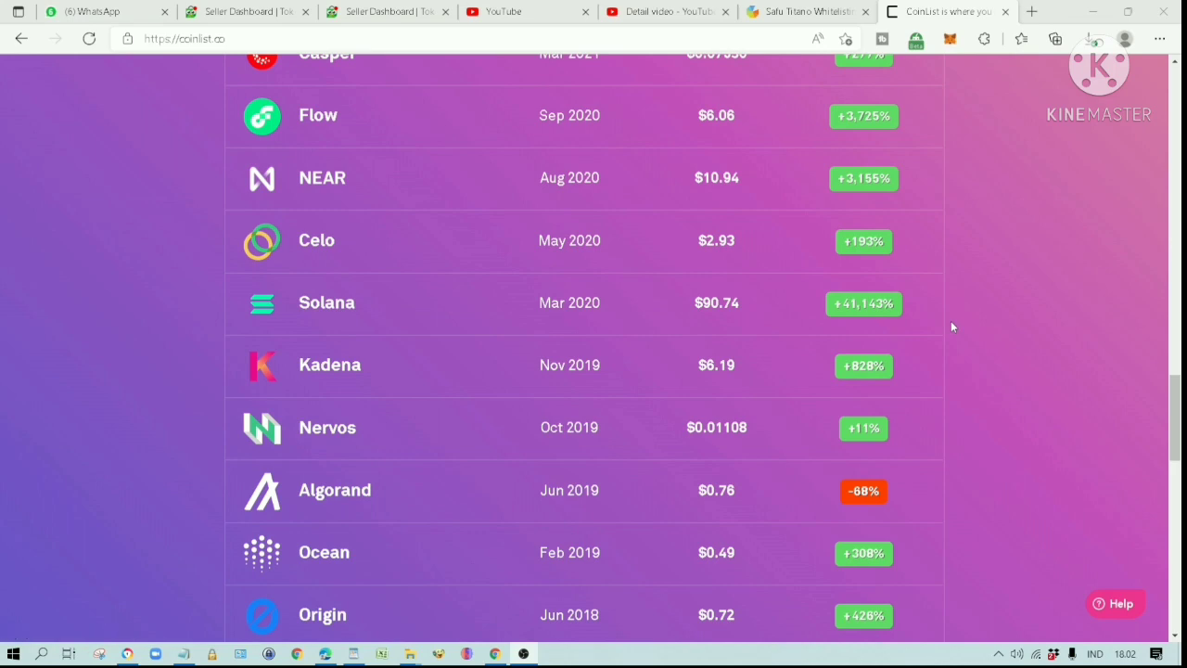
pyautogui.scroll(-2, 951, 326)
pyautogui.scroll(-2, 951, 327)
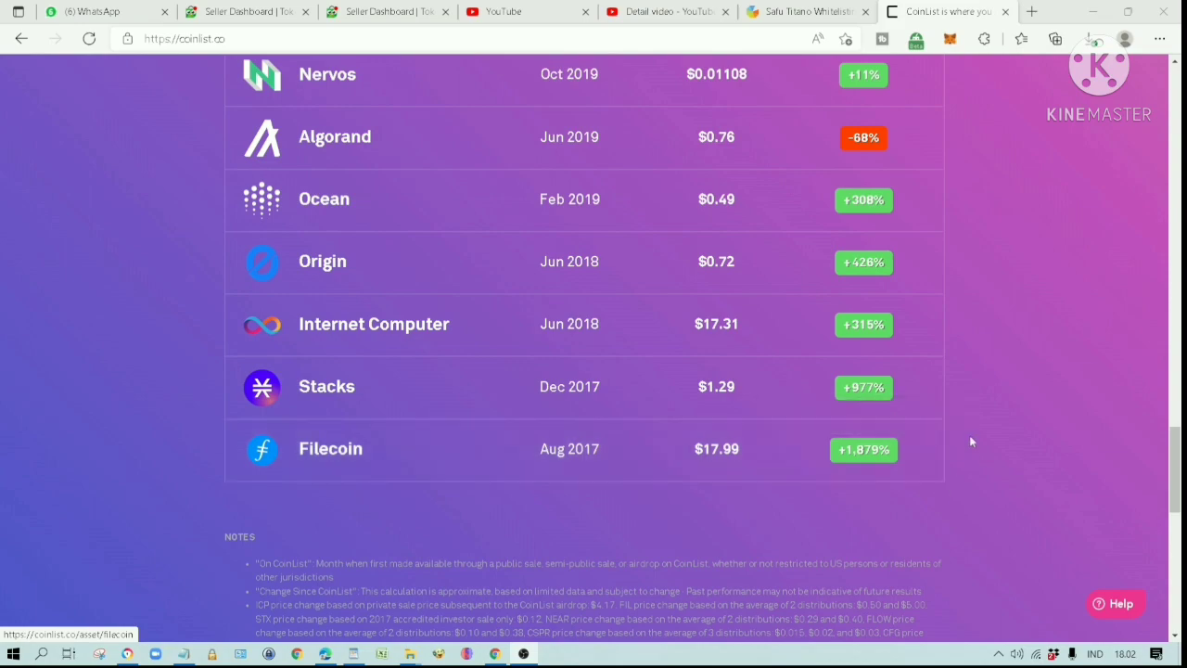
pyautogui.scroll(2, 965, 436)
pyautogui.scroll(15, 974, 413)
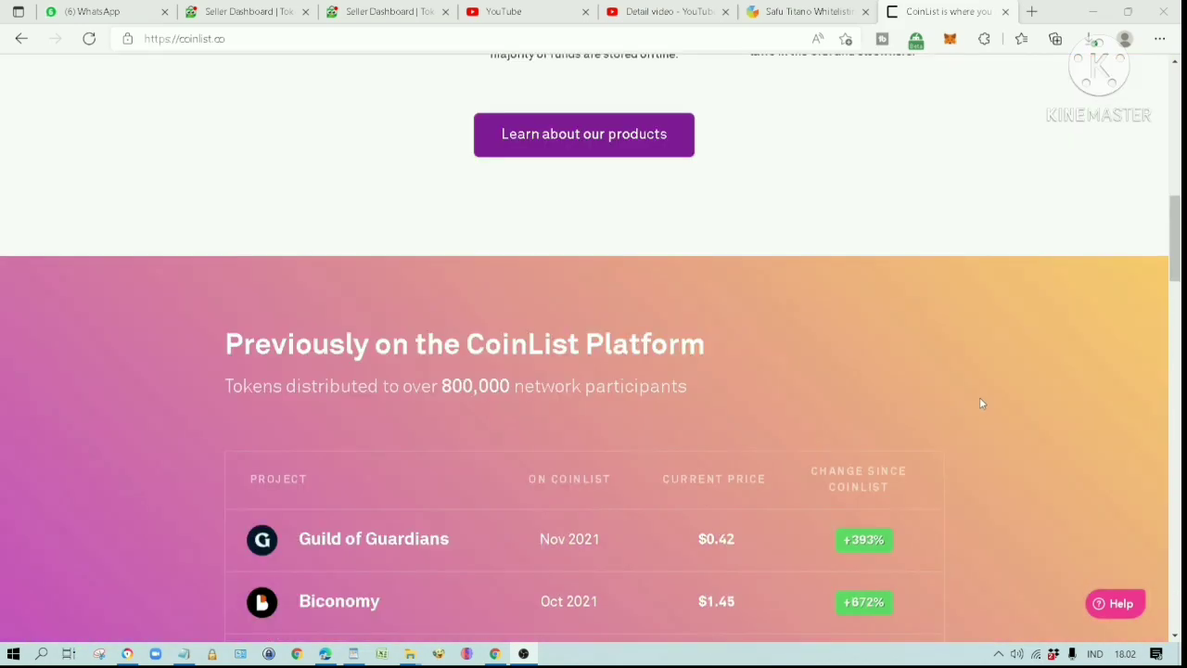
pyautogui.scroll(-5, 978, 398)
pyautogui.scroll(5, 979, 402)
pyautogui.scroll(8, 980, 408)
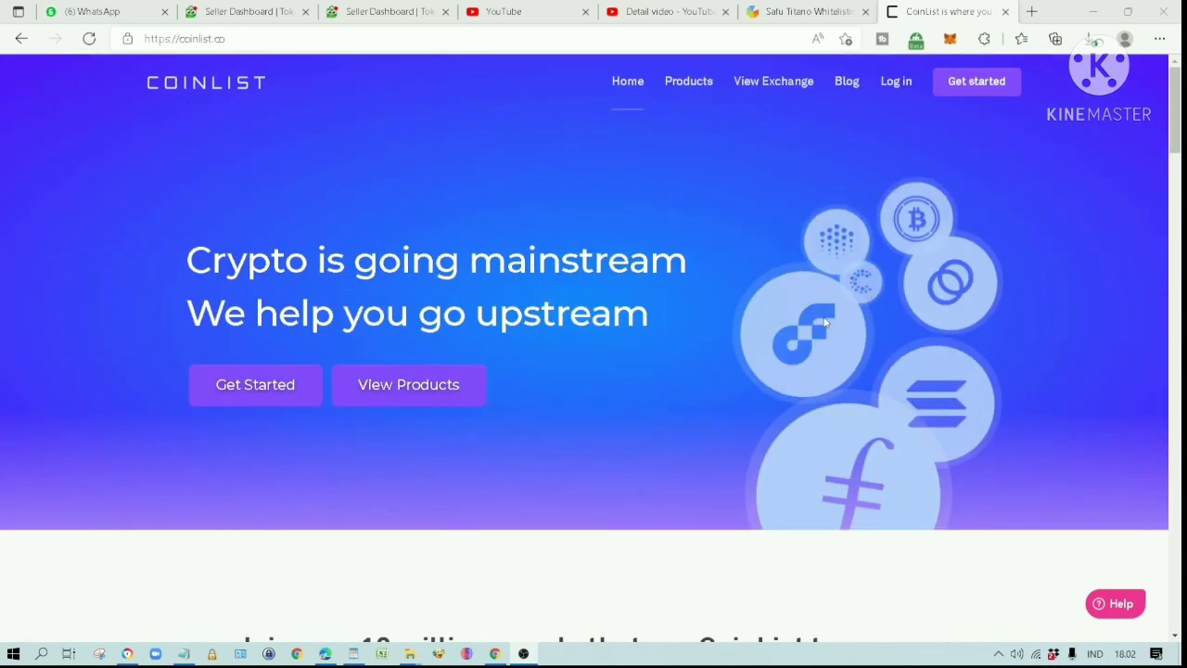
pyautogui.scroll(-20, 825, 322)
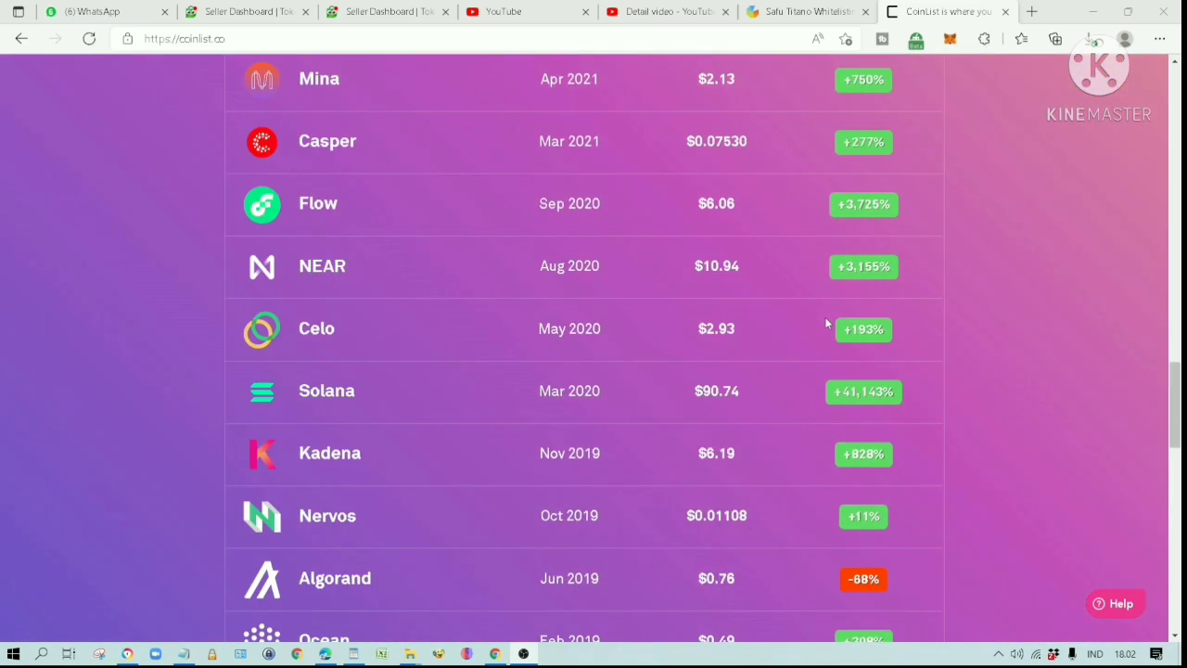
pyautogui.scroll(-8, 826, 323)
pyautogui.scroll(12, 825, 329)
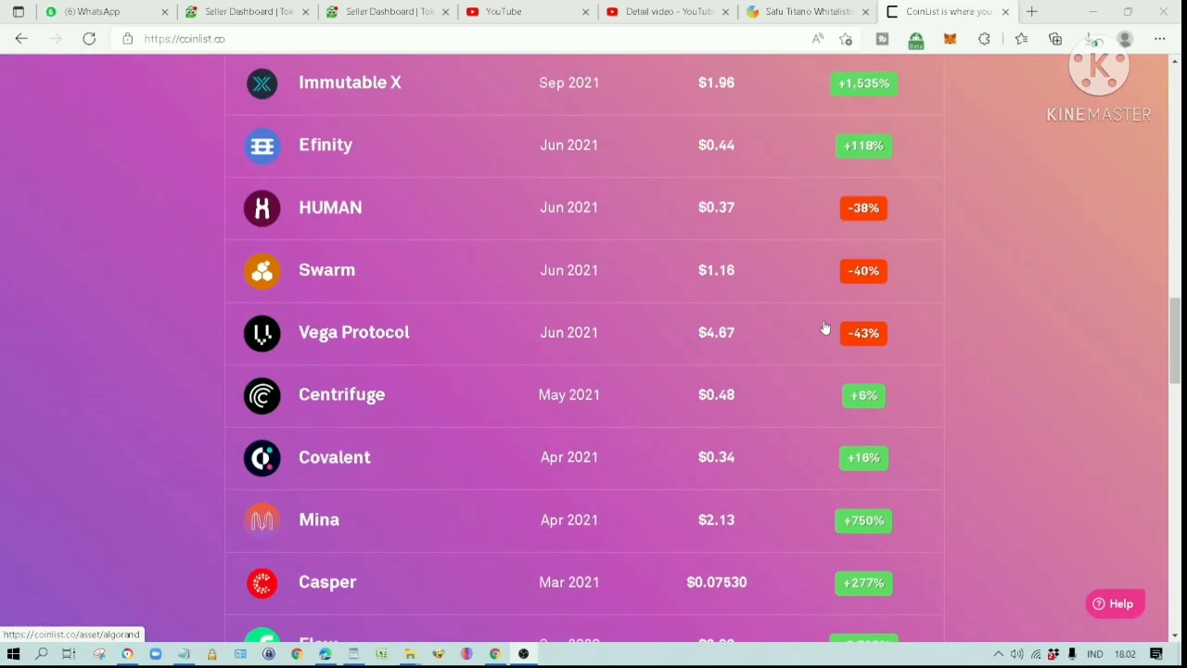
pyautogui.scroll(5, 826, 328)
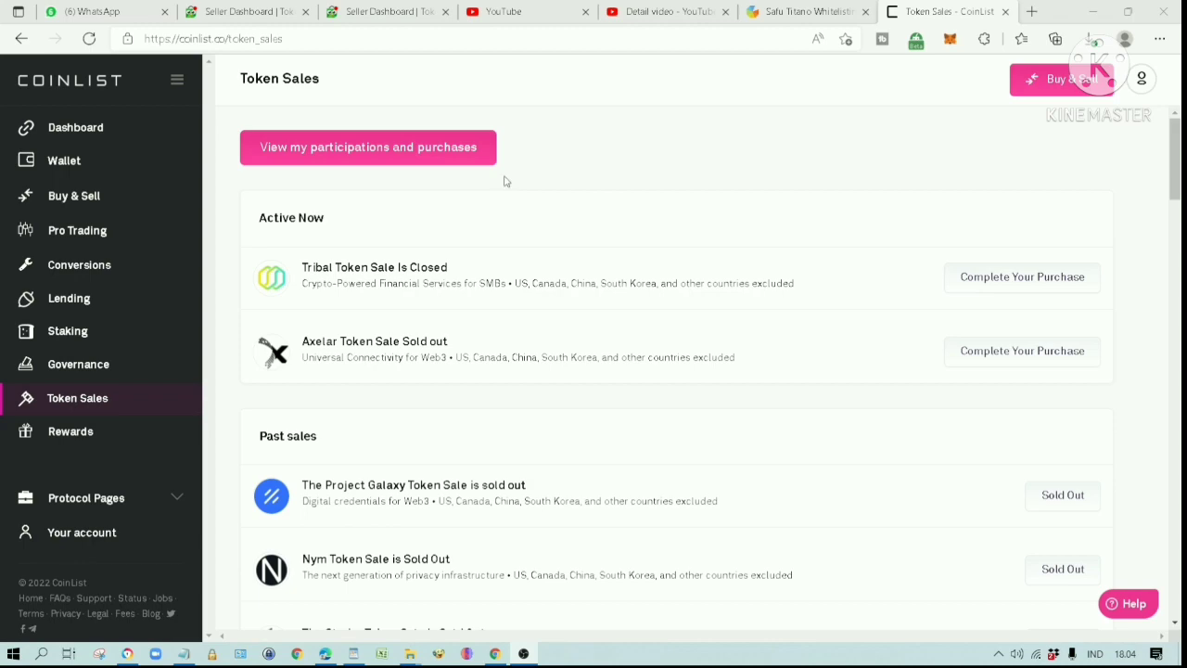
pyautogui.scroll(-1, 479, 453)
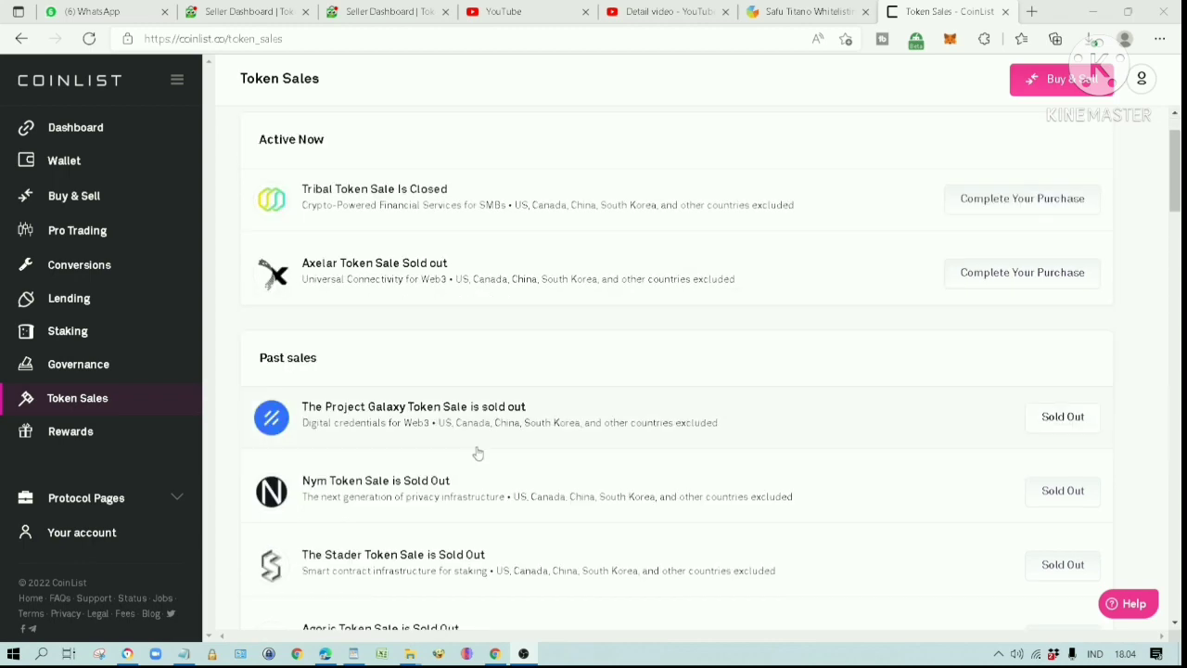
pyautogui.scroll(1, 519, 403)
pyautogui.scroll(-3, 453, 436)
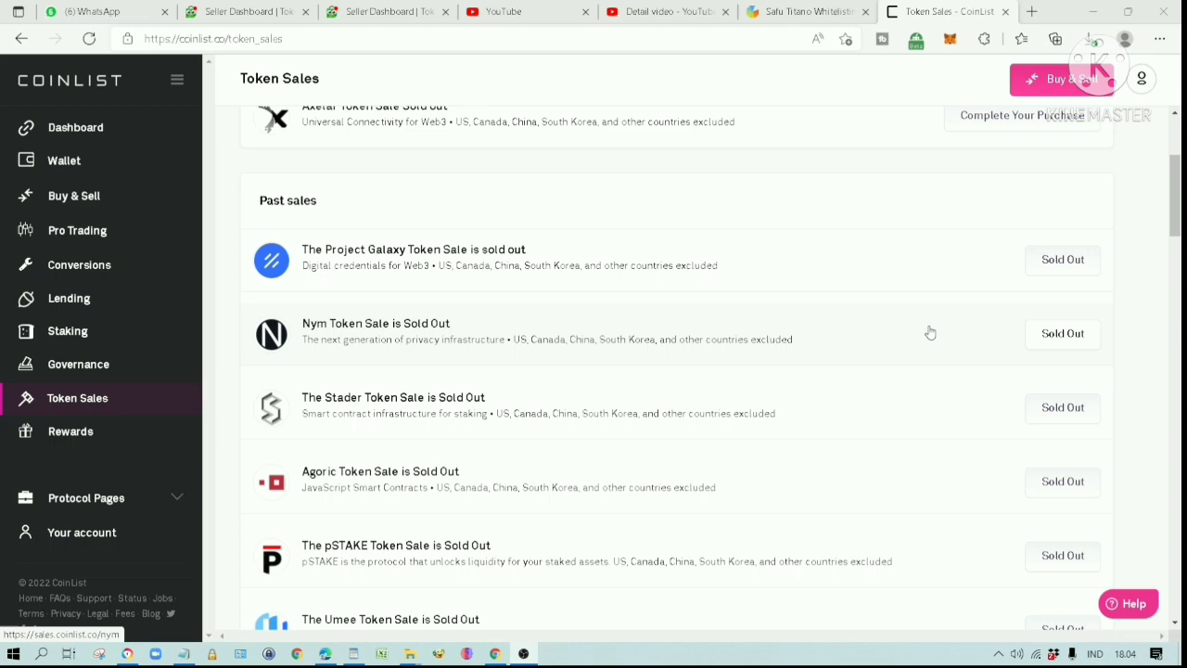
pyautogui.scroll(-1, 691, 288)
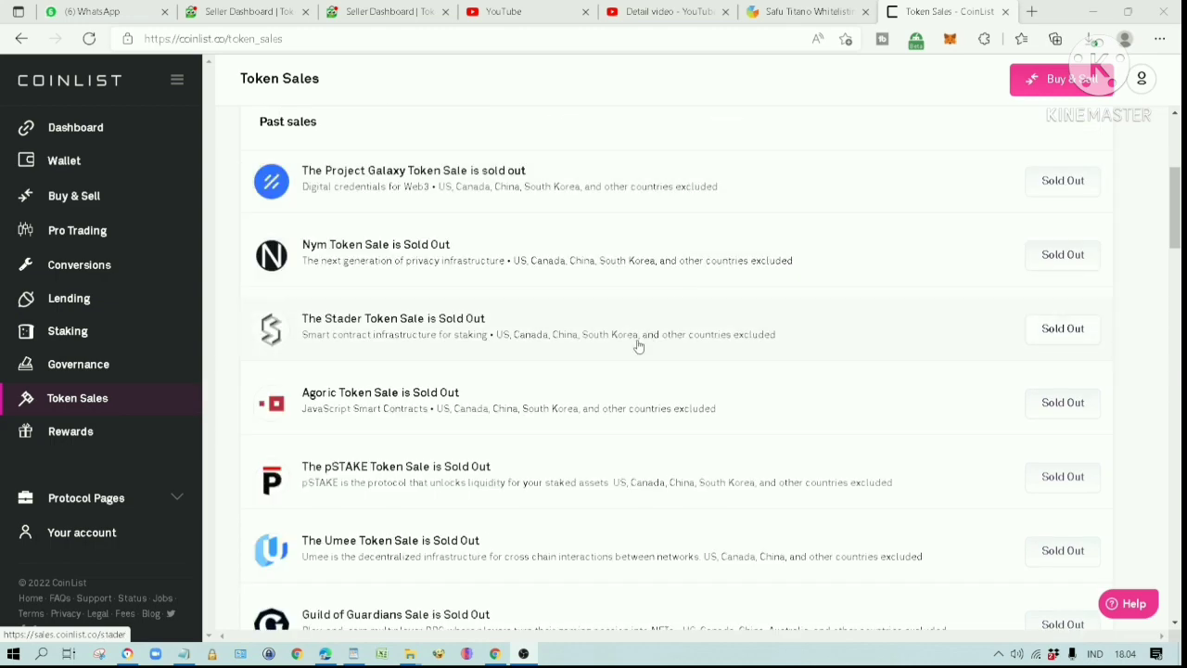
pyautogui.scroll(-5, 569, 399)
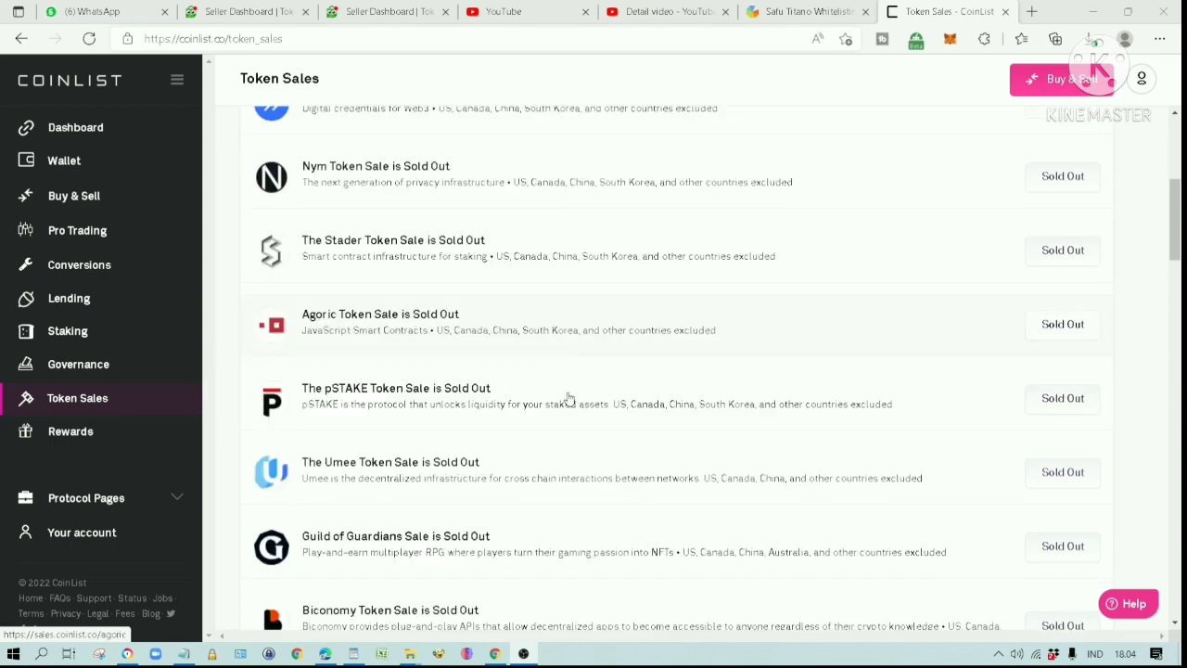
pyautogui.scroll(9, 569, 400)
pyautogui.scroll(-5, 565, 405)
pyautogui.scroll(6, 562, 405)
pyautogui.scroll(-2, 562, 403)
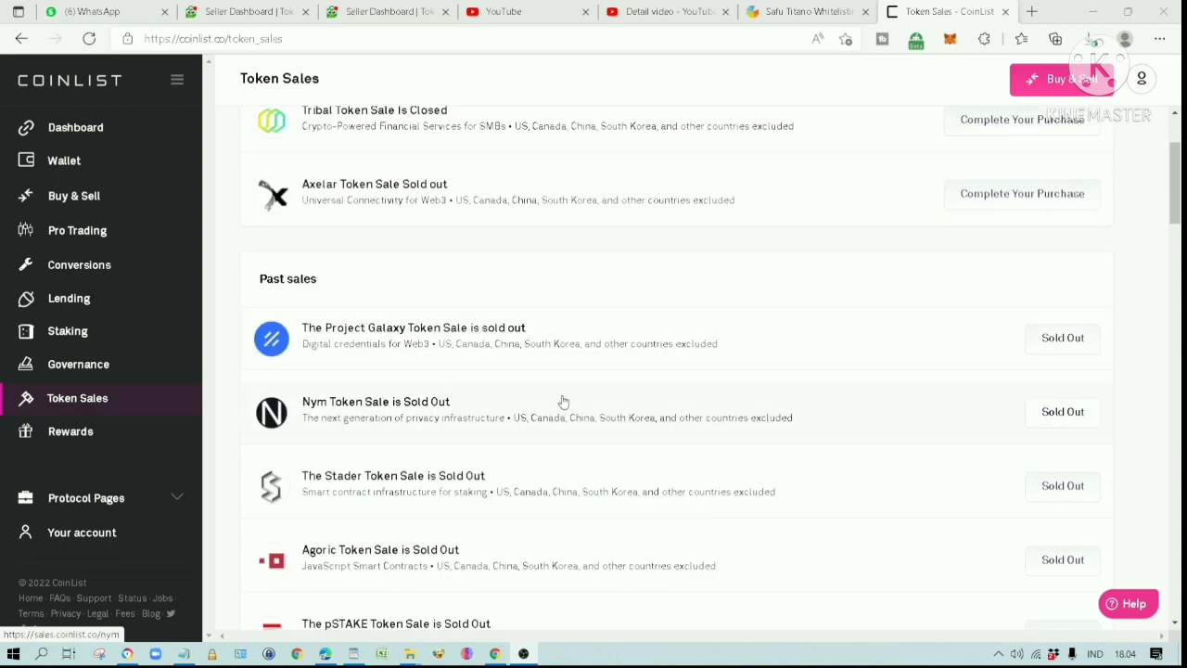
pyautogui.scroll(-1, 560, 404)
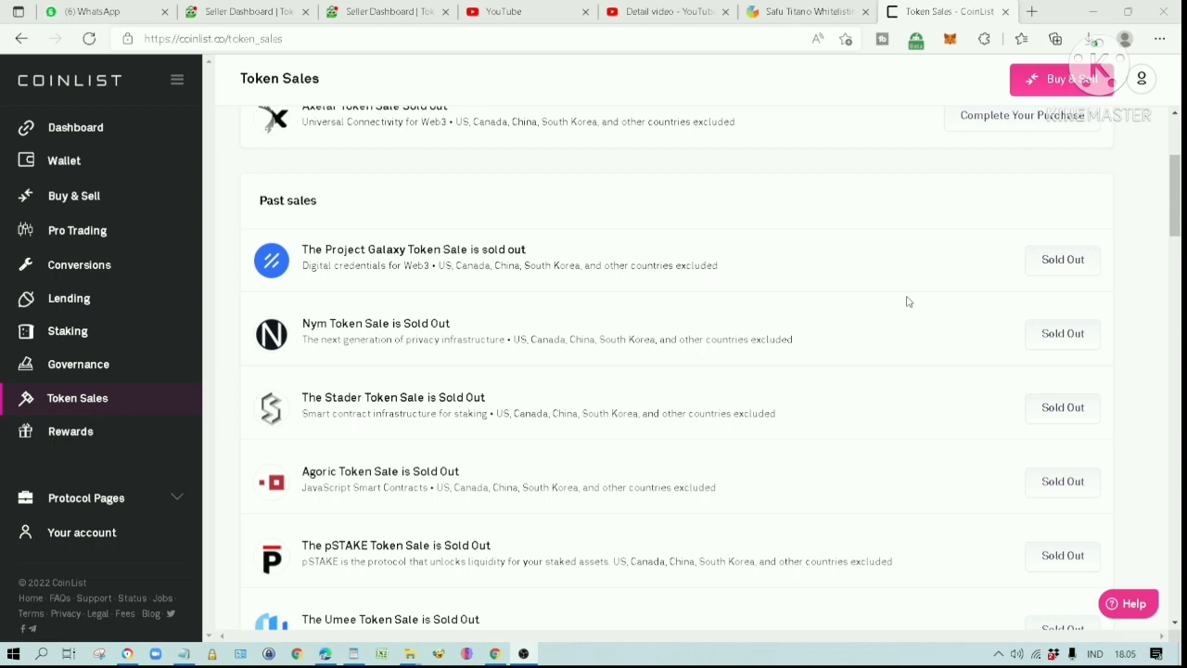
pyautogui.scroll(-8, 907, 301)
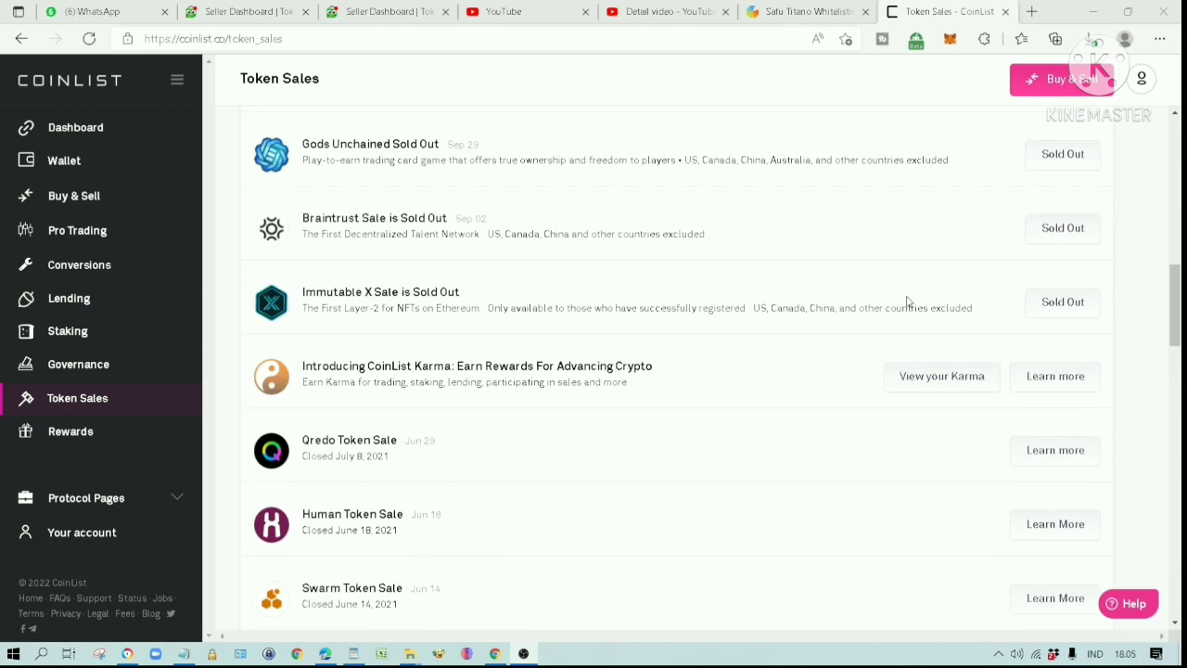
pyautogui.scroll(3, 907, 301)
pyautogui.scroll(7, 907, 302)
pyautogui.scroll(-3, 907, 302)
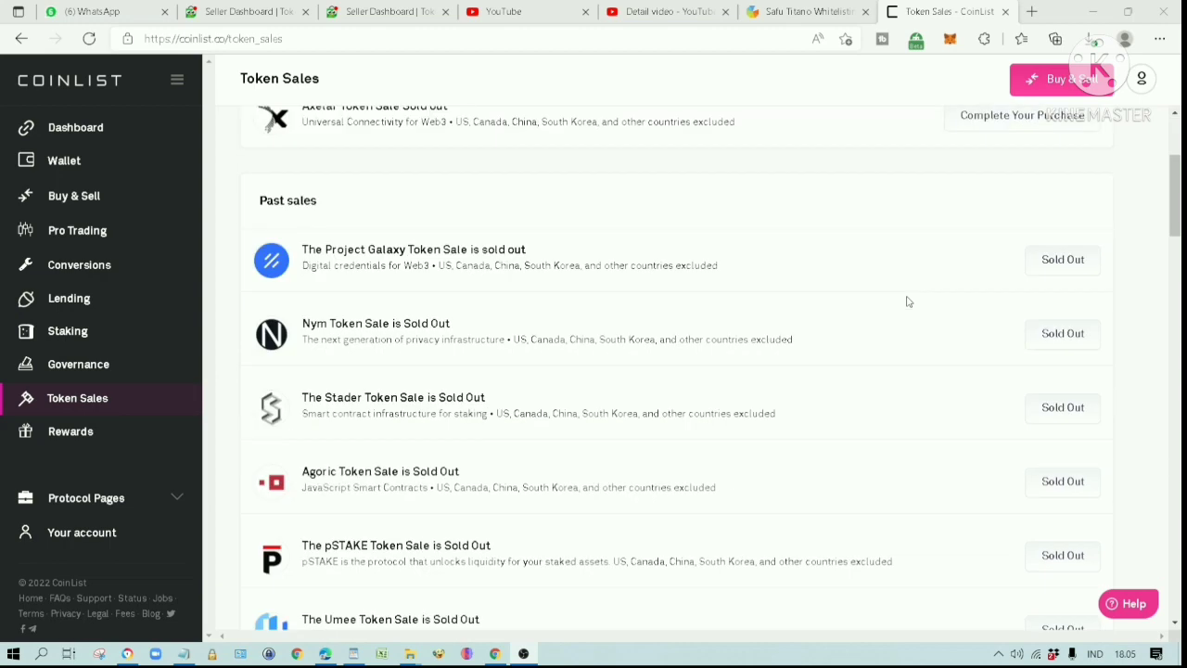
pyautogui.scroll(3, 906, 300)
pyautogui.scroll(-3, 901, 309)
pyautogui.scroll(-1, 899, 313)
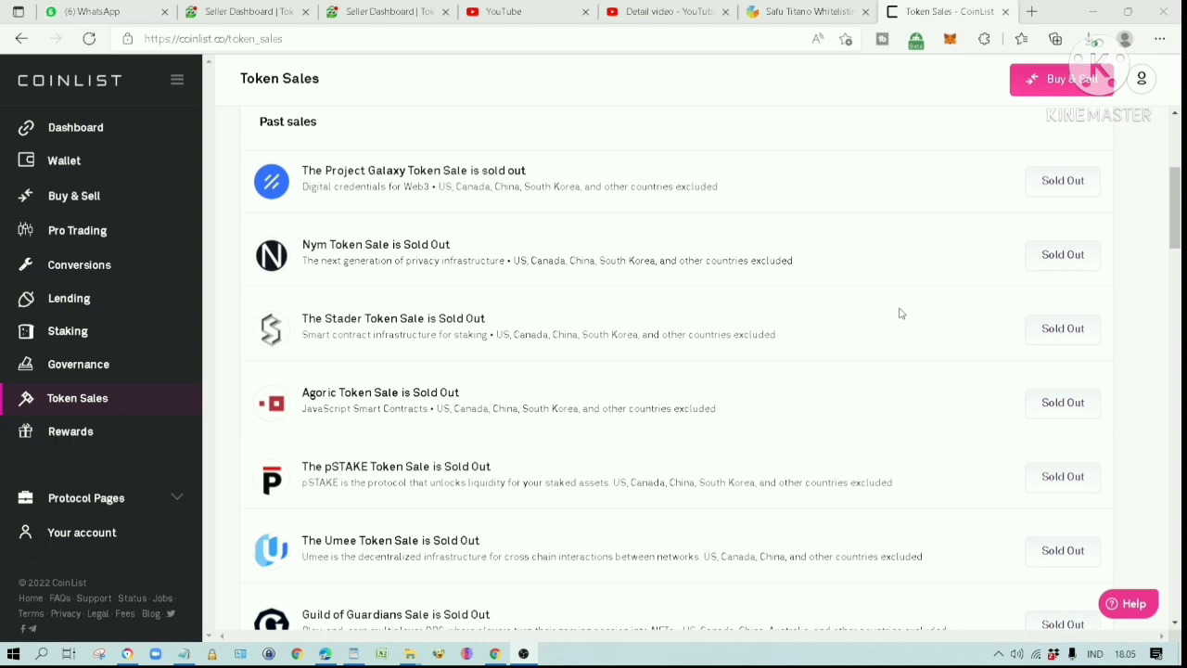
pyautogui.scroll(2, 899, 313)
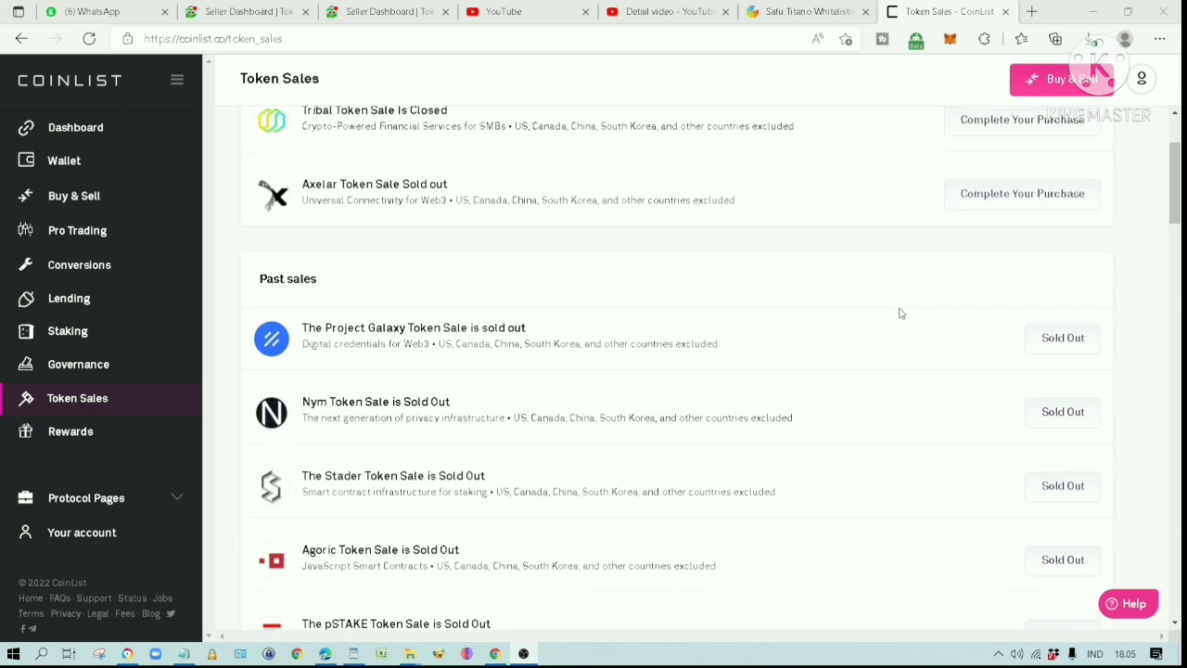
pyautogui.scroll(-2, 899, 314)
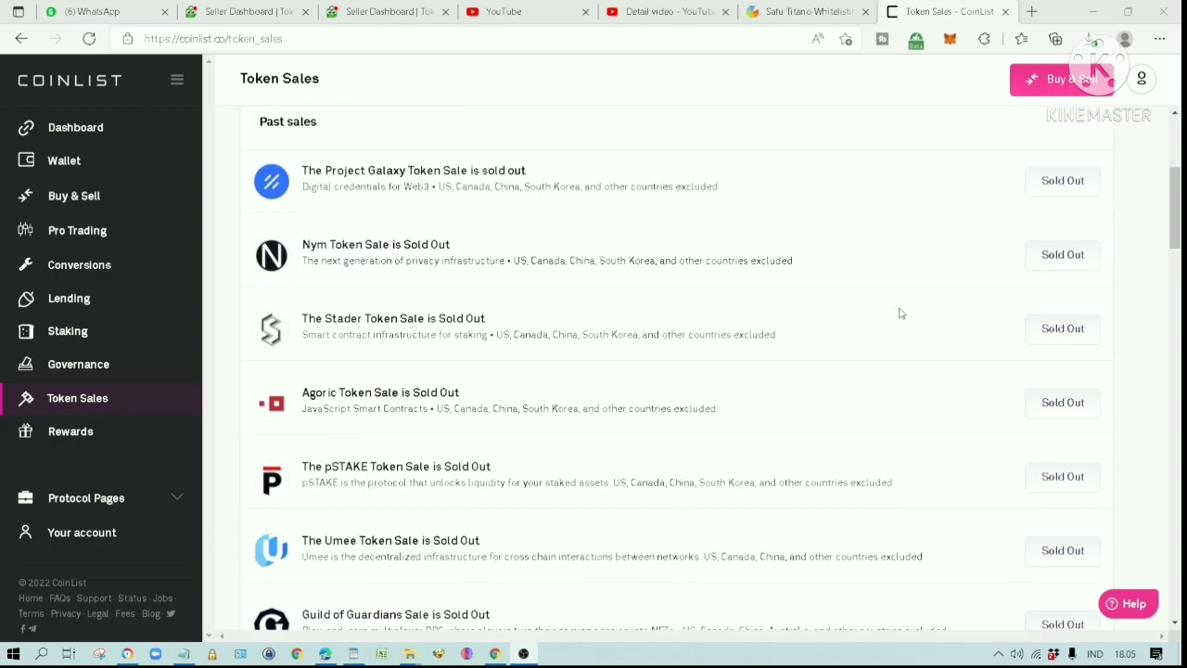
pyautogui.scroll(-9, 899, 313)
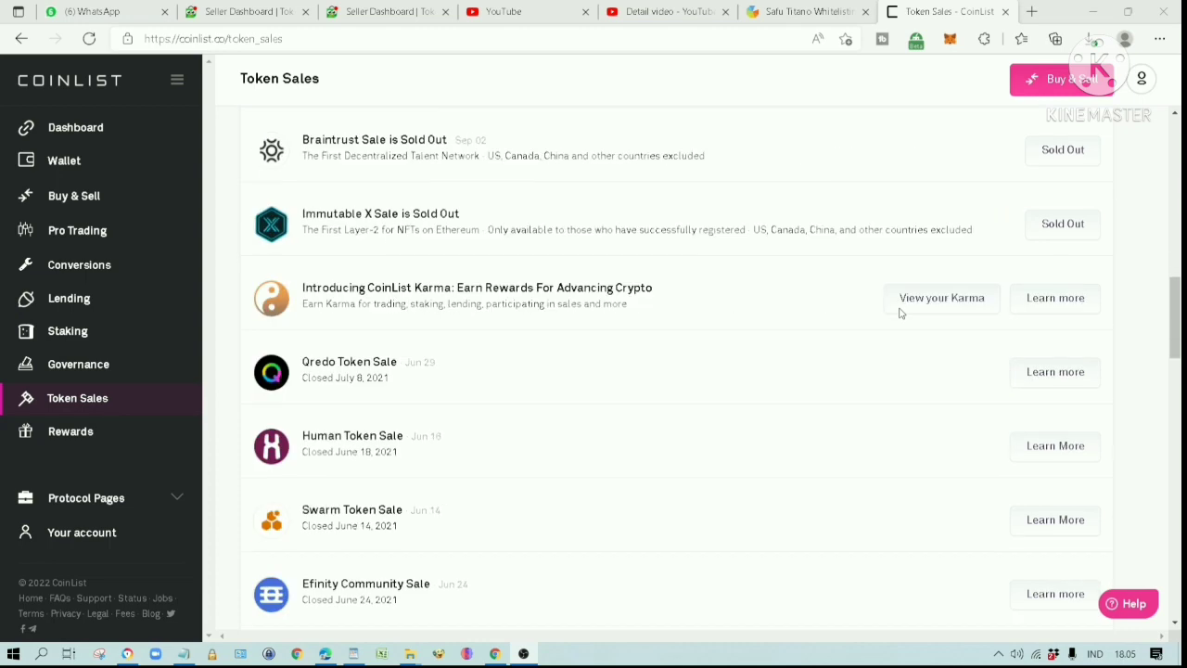
pyautogui.scroll(8, 898, 313)
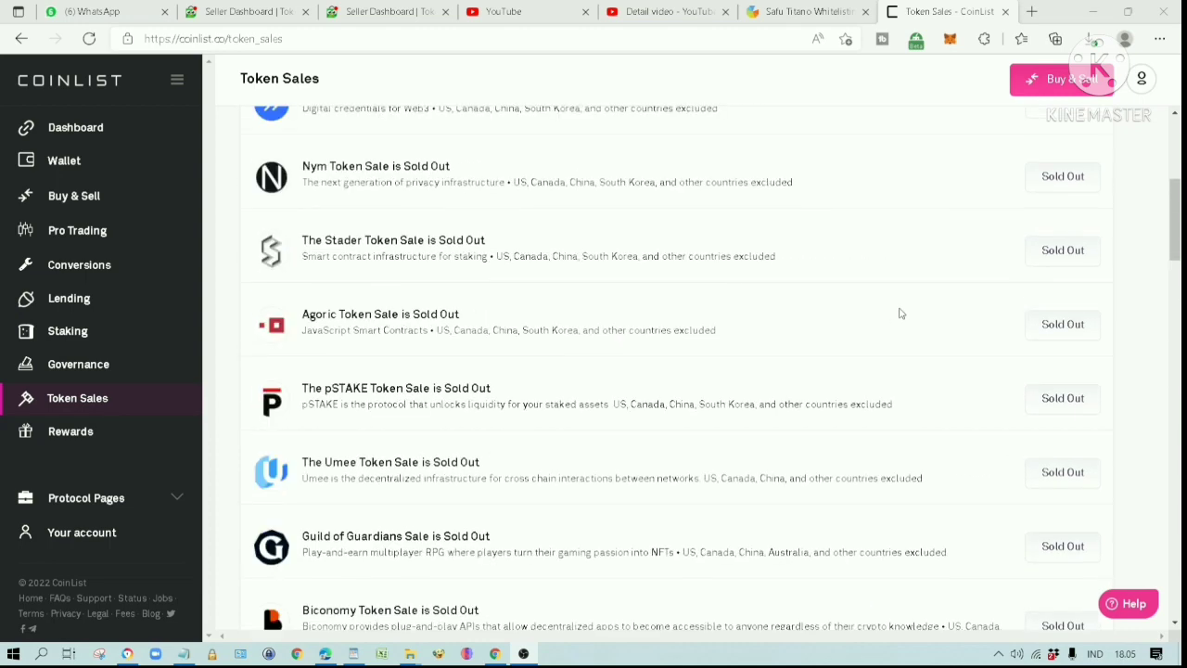
pyautogui.scroll(5, 898, 313)
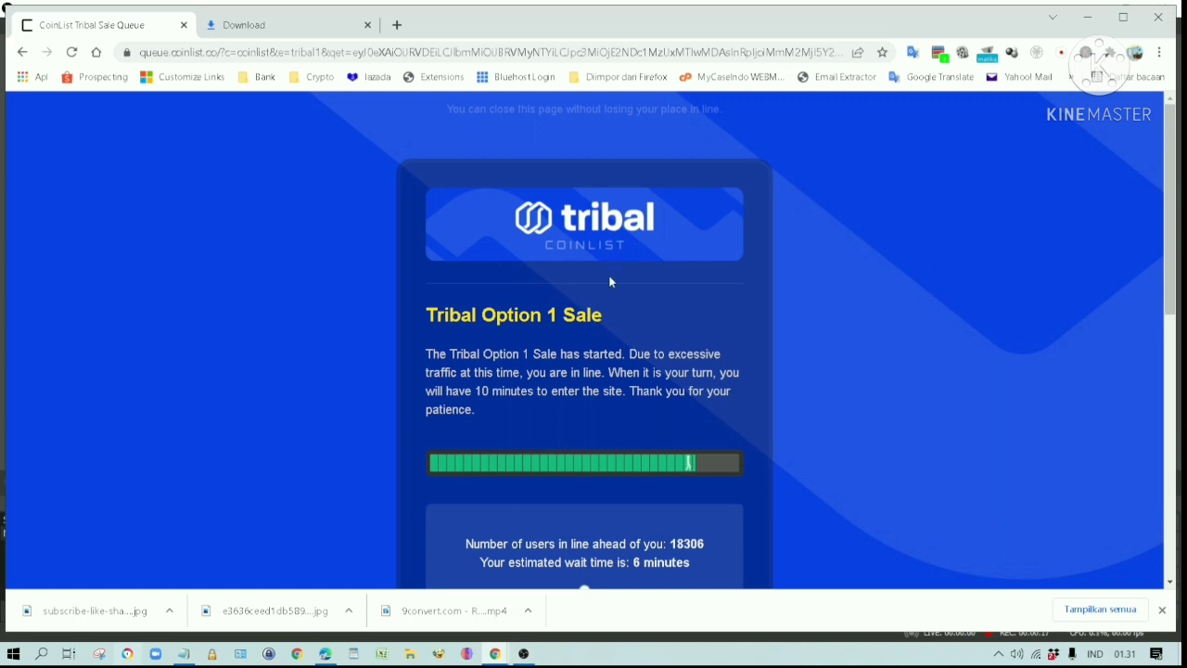
# - Scroll the Tribal Option 1 Sale queue page while waiting for the redirect to sales.coinlist.co
pyautogui.scroll(-1, 784, 336)
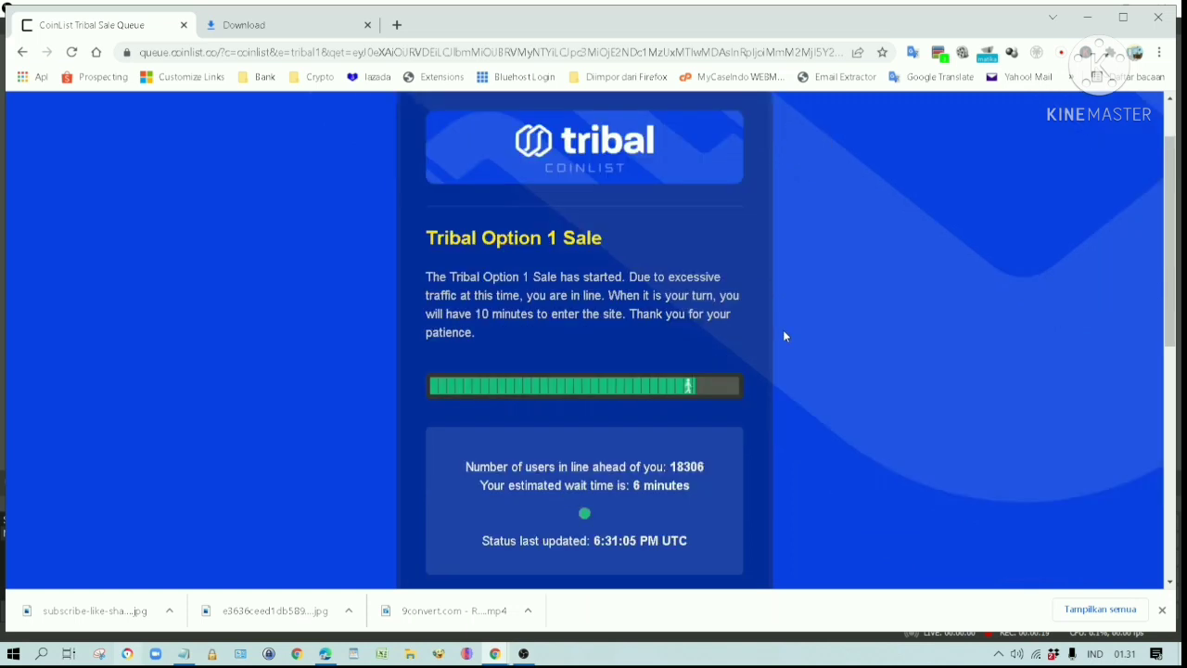
pyautogui.scroll(-1, 781, 330)
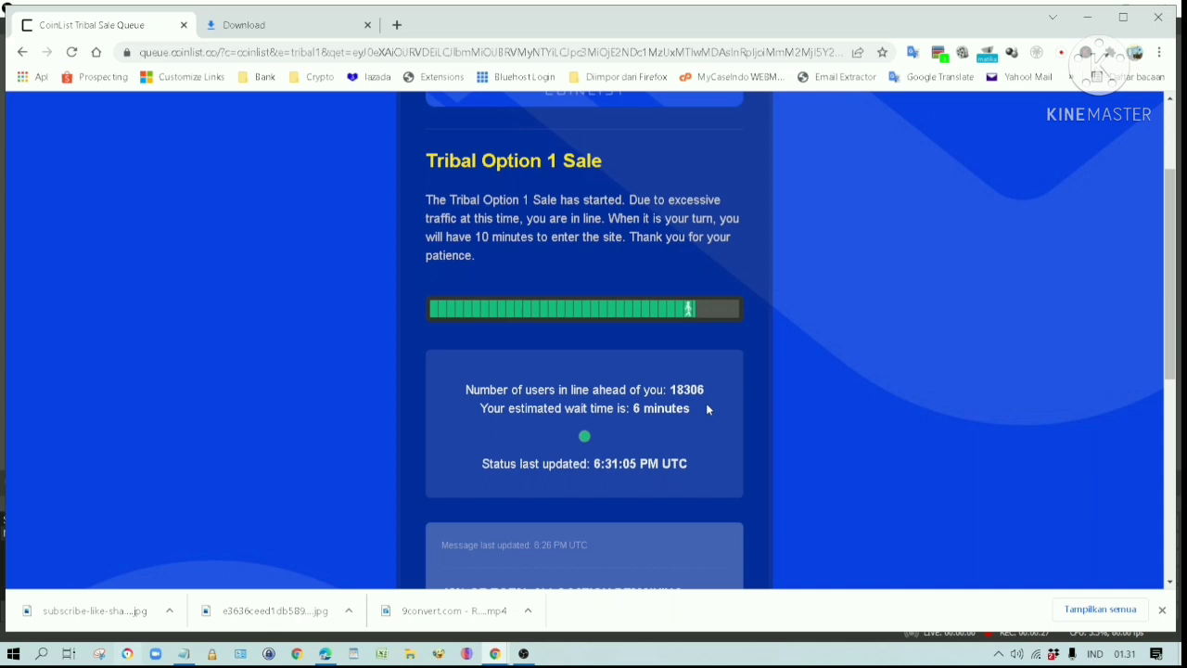
pyautogui.scroll(-1, 706, 404)
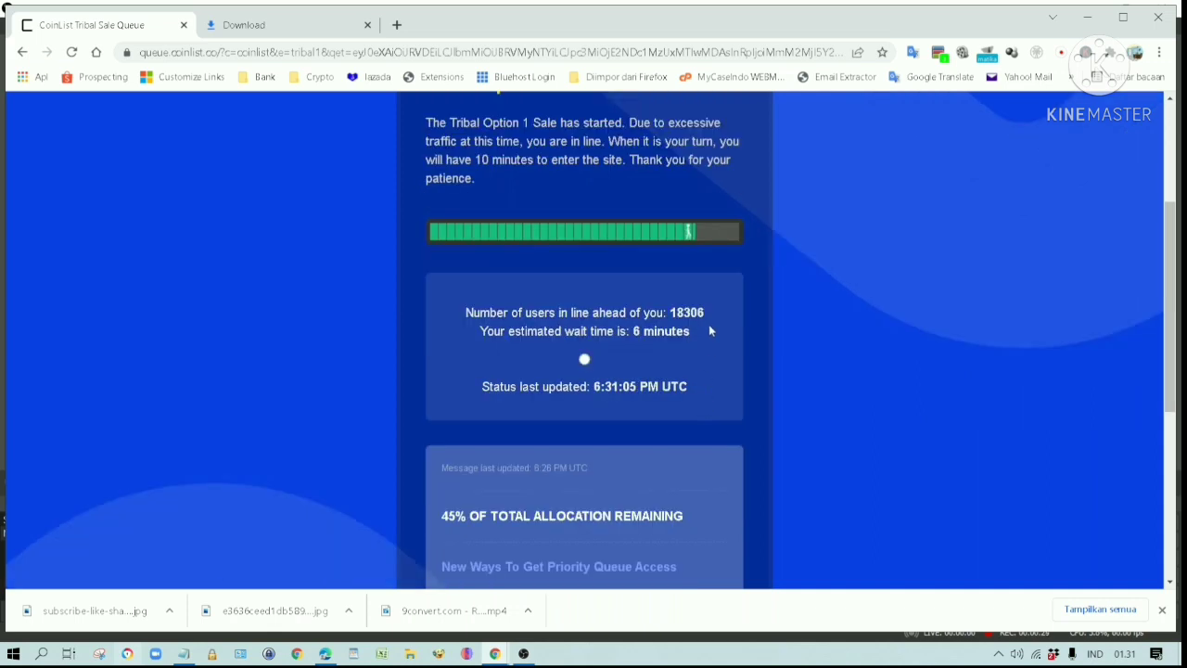
pyautogui.scroll(-1, 706, 406)
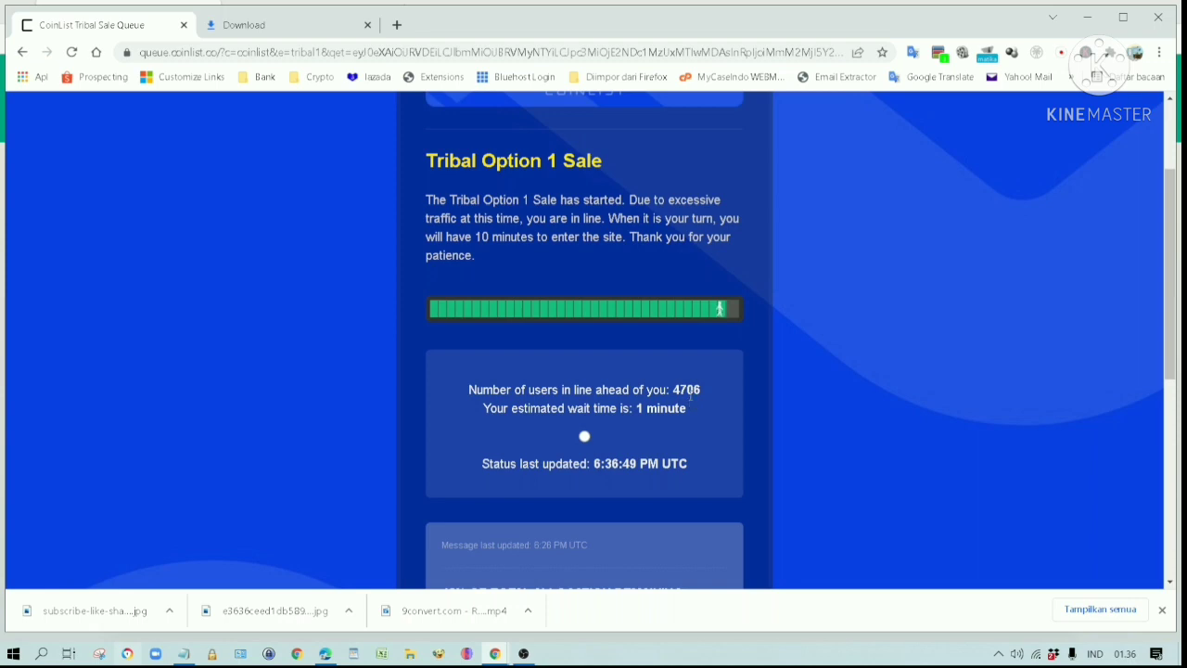
pyautogui.scroll(-2, 690, 395)
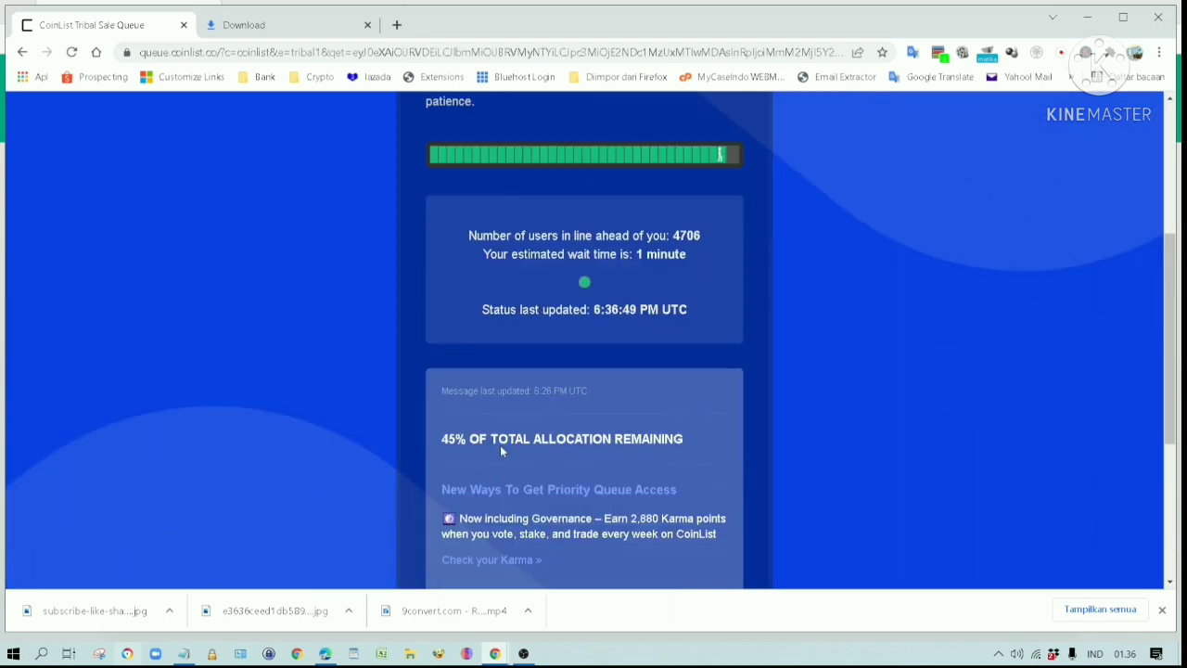
pyautogui.scroll(3, 843, 371)
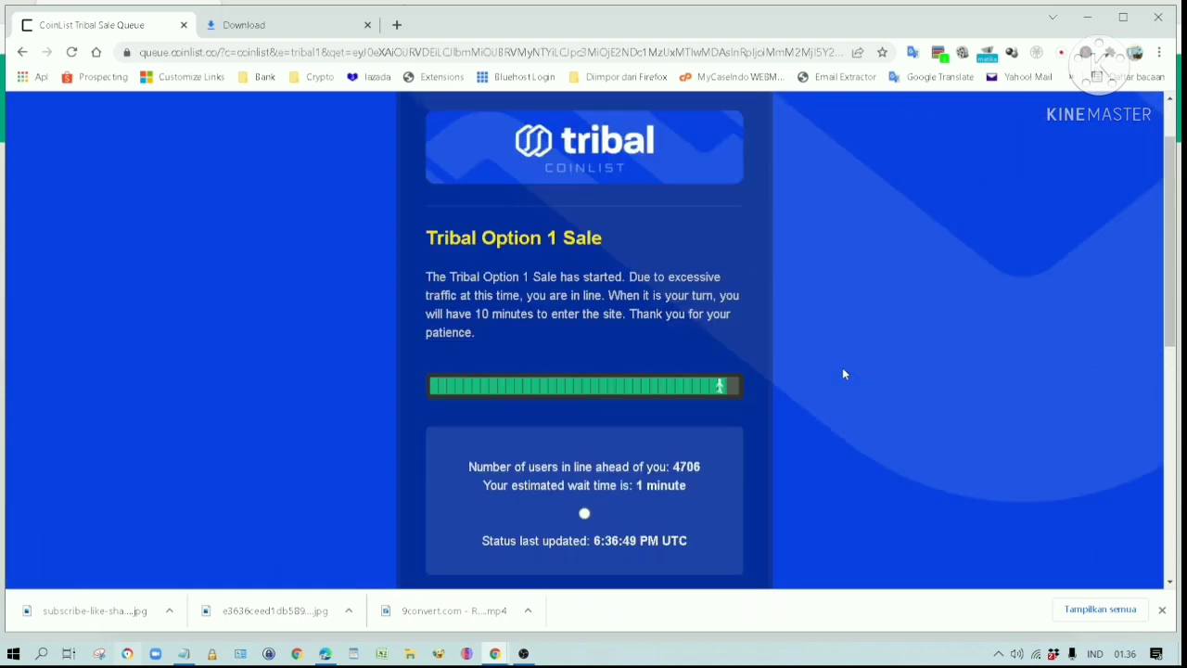
pyautogui.scroll(-1, 843, 371)
pyautogui.scroll(-2, 843, 374)
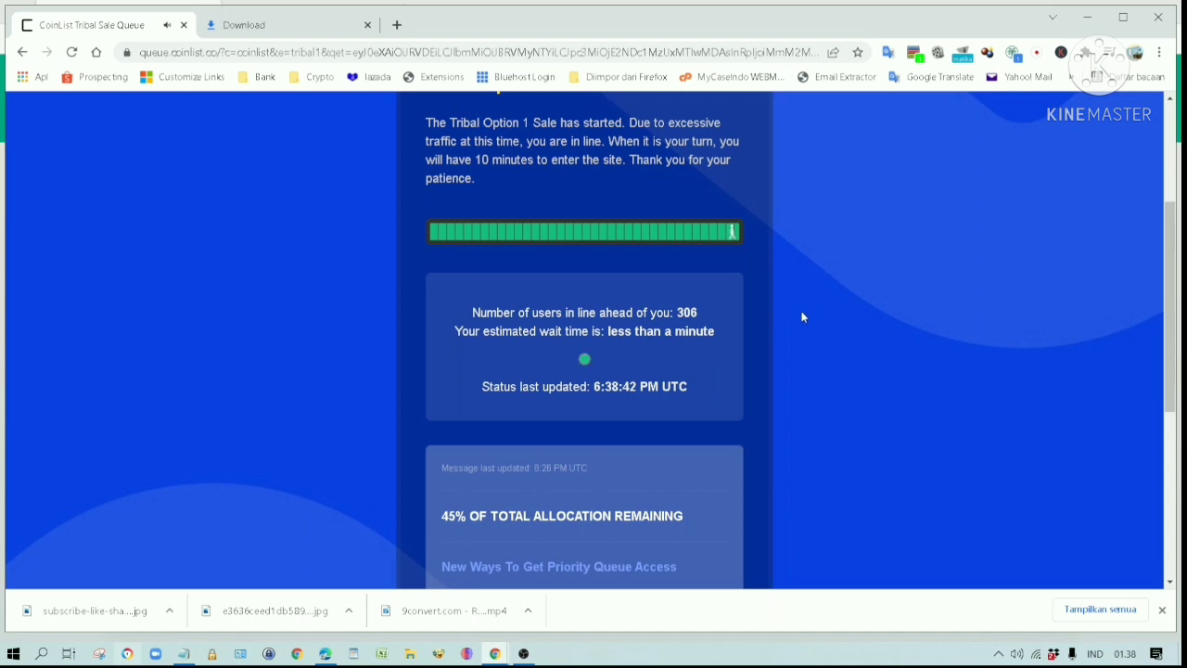
pyautogui.scroll(-3, 801, 311)
pyautogui.scroll(5, 801, 309)
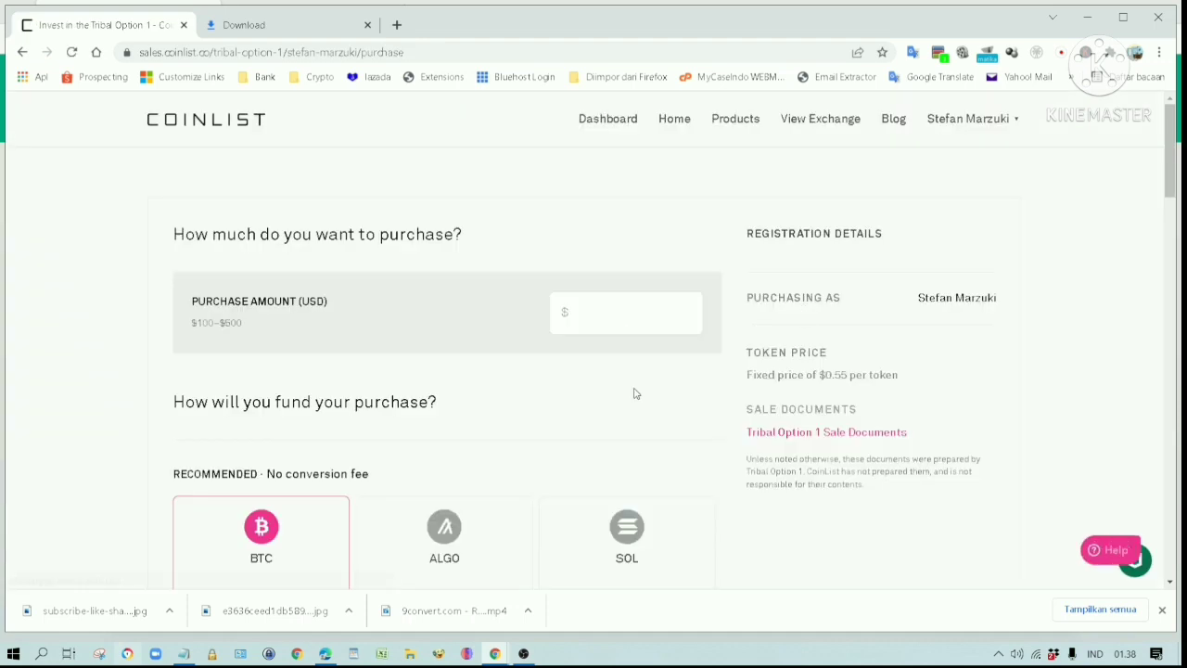
# - Enter a purchase amount of 500 USD and choose USDT as the funding currency
pyautogui.click(629, 308)
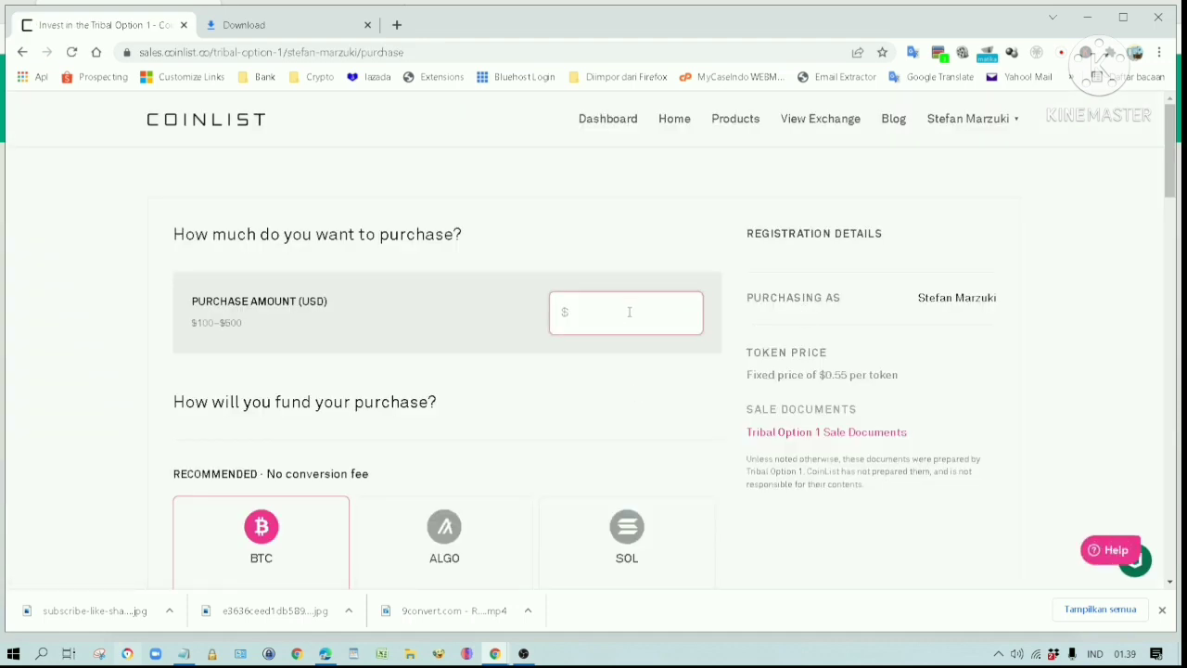
pyautogui.write('500')
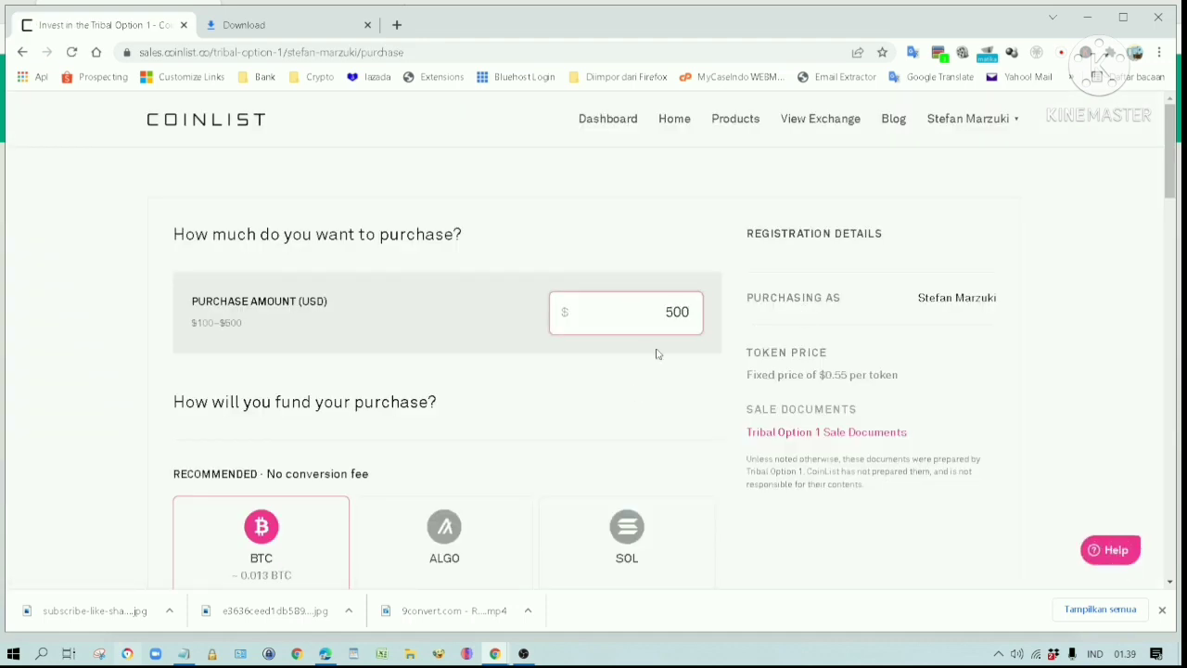
pyautogui.scroll(-1, 682, 349)
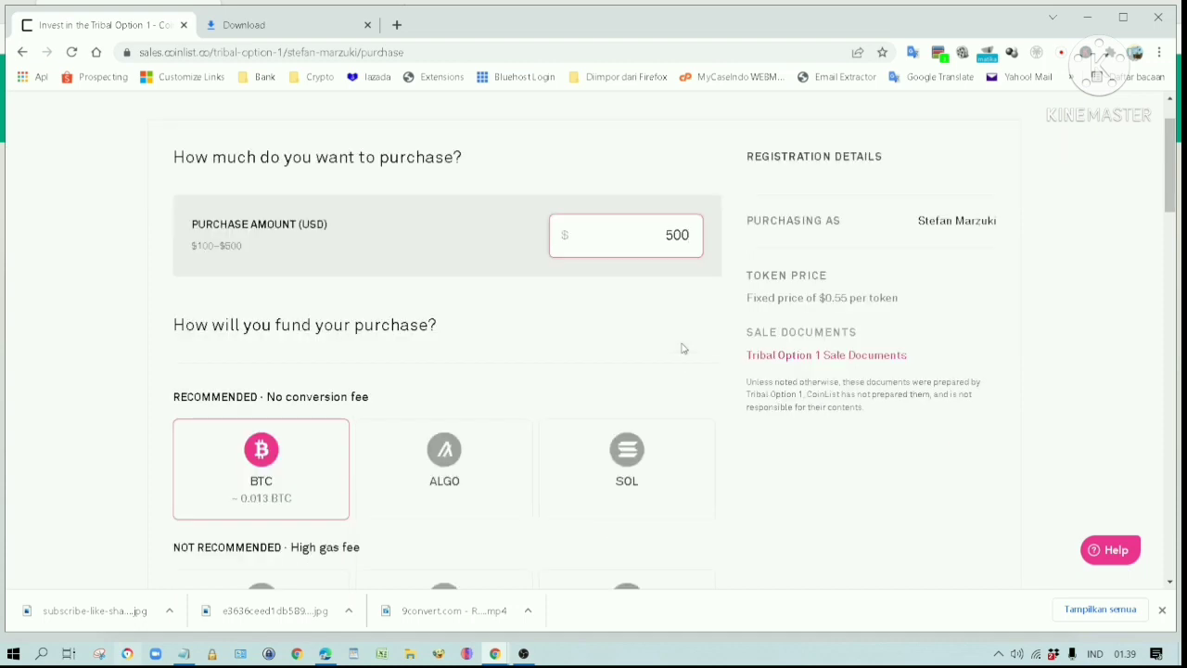
pyautogui.scroll(-1, 681, 349)
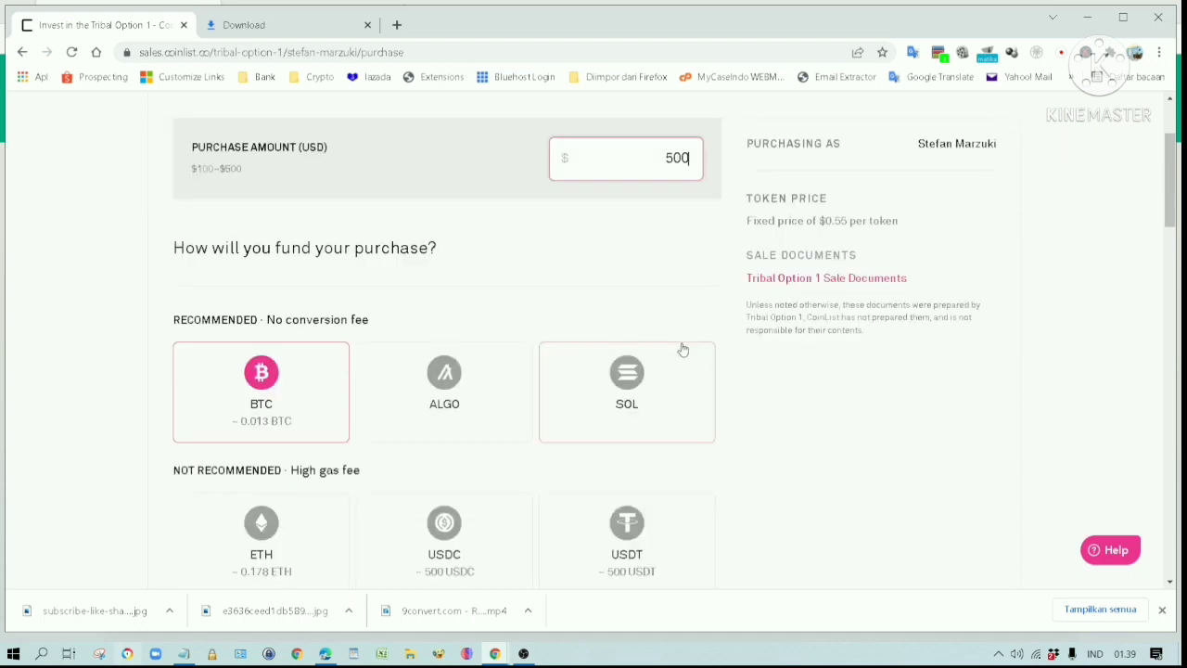
pyautogui.scroll(-1, 684, 284)
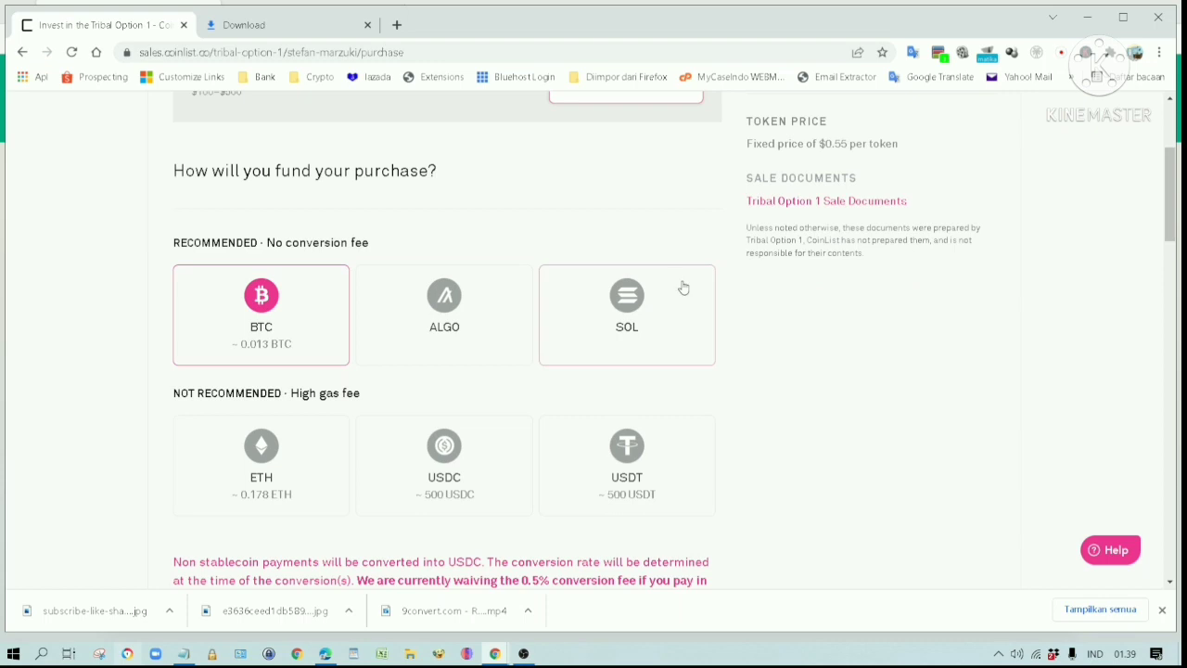
pyautogui.click(477, 454)
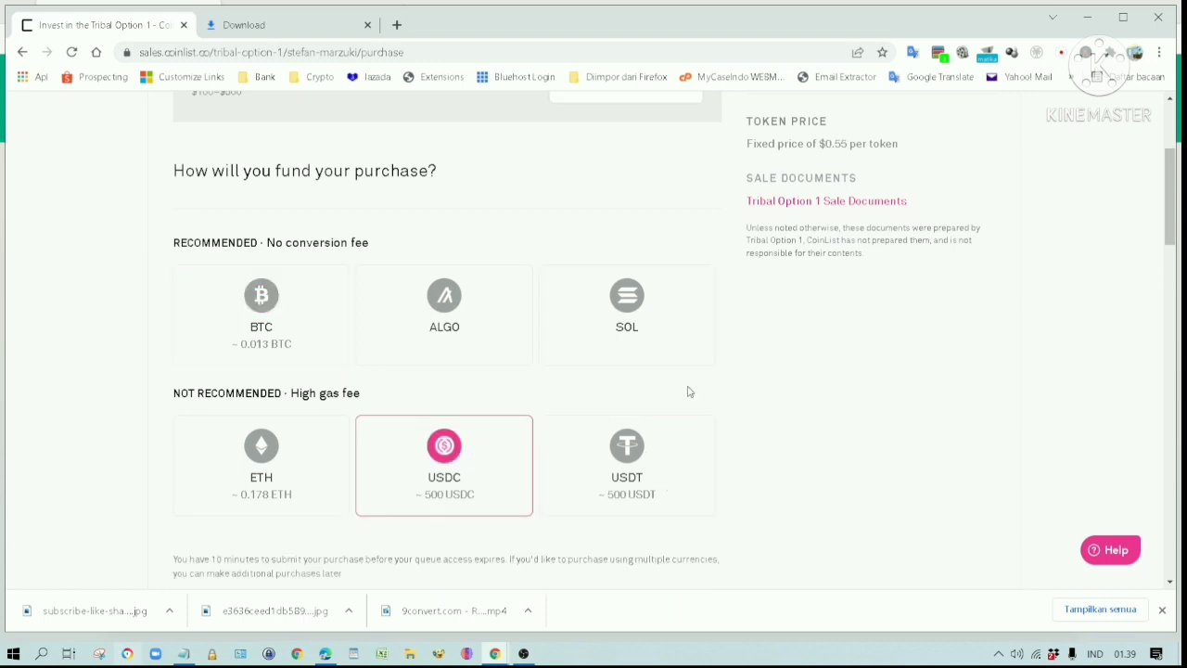
pyautogui.click(649, 457)
# - Accept the Terms of Service, jurisdiction, risk and electronic signature terms
pyautogui.scroll(-2, 756, 347)
pyautogui.scroll(-2, 756, 347)
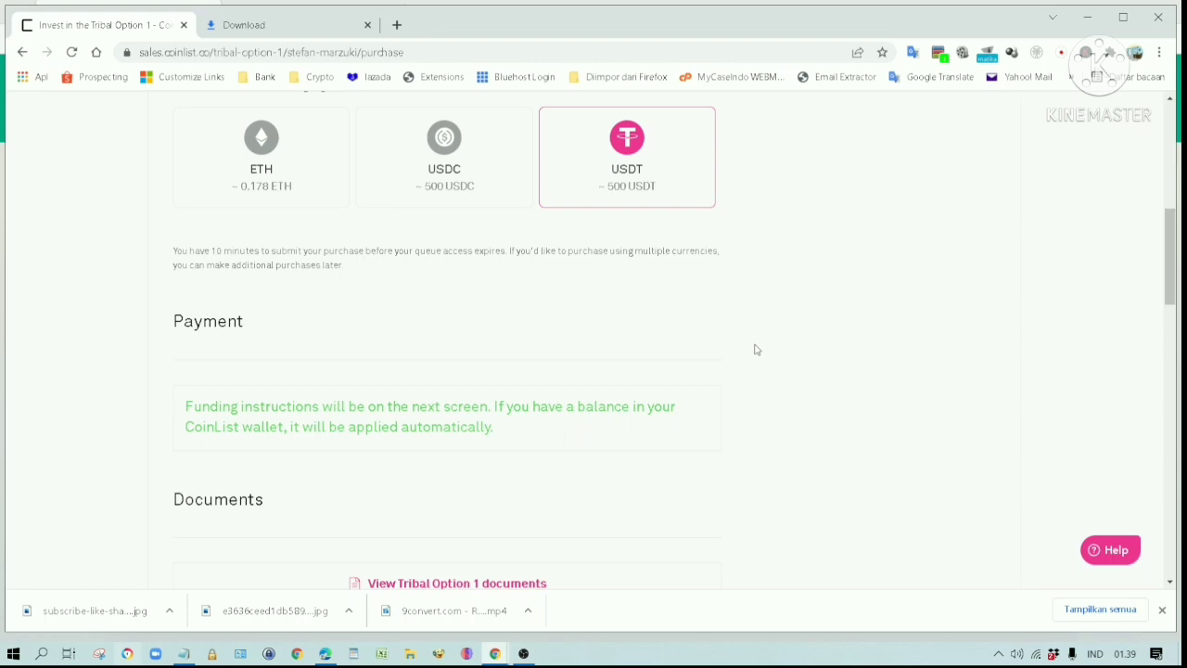
pyautogui.scroll(-4, 599, 336)
pyautogui.click(415, 415)
pyautogui.scroll(-2, 415, 415)
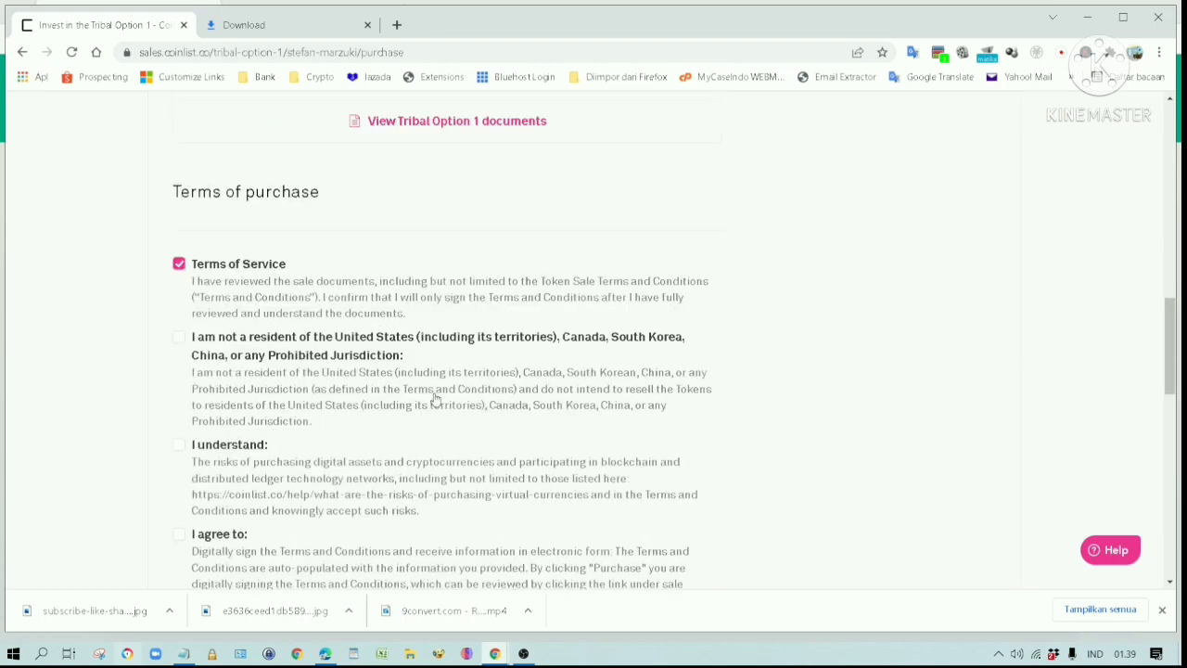
pyautogui.click(389, 347)
pyautogui.click(260, 450)
pyautogui.scroll(-2, 315, 459)
pyautogui.click(227, 381)
# - Accept the KYC sharing, CoinList compliance, USDT/USDC dollar parity and final-purchase terms
pyautogui.click(237, 487)
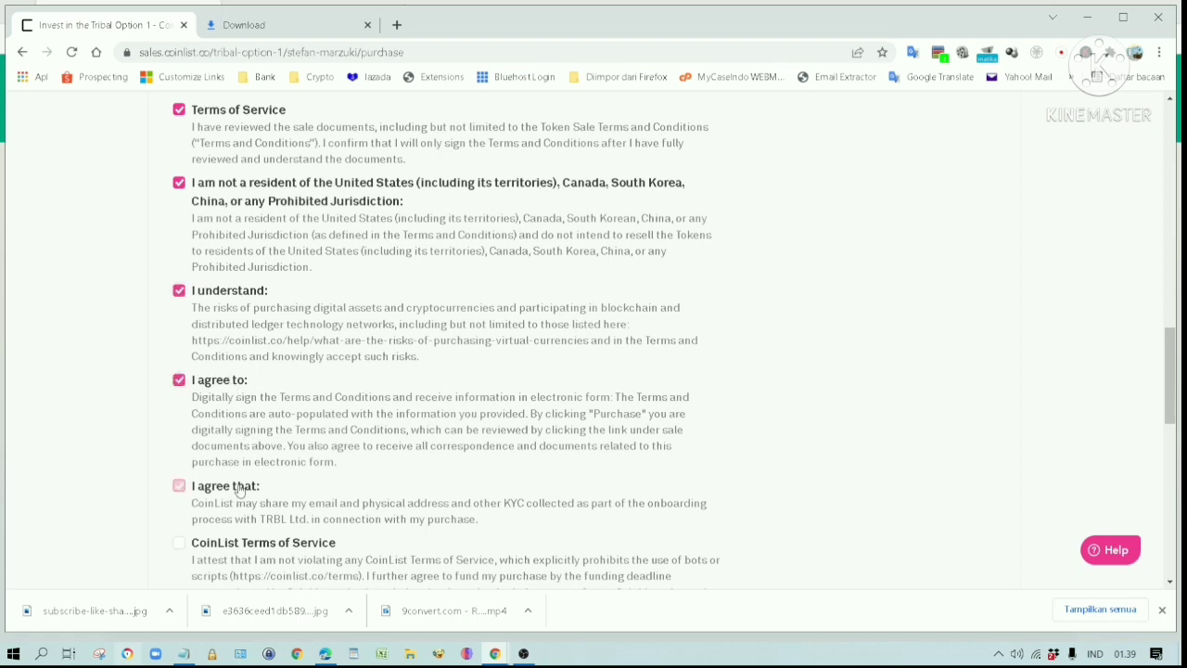
pyautogui.scroll(-2, 324, 485)
pyautogui.click(268, 394)
pyautogui.click(264, 498)
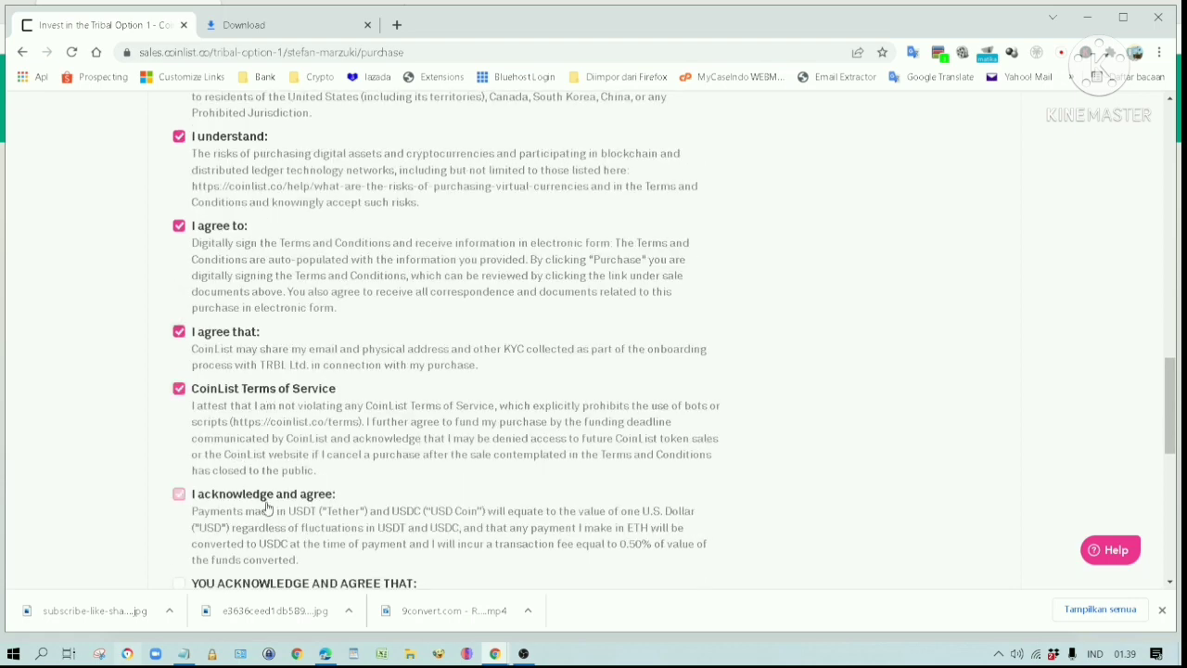
pyautogui.scroll(-2, 264, 500)
pyautogui.click(310, 434)
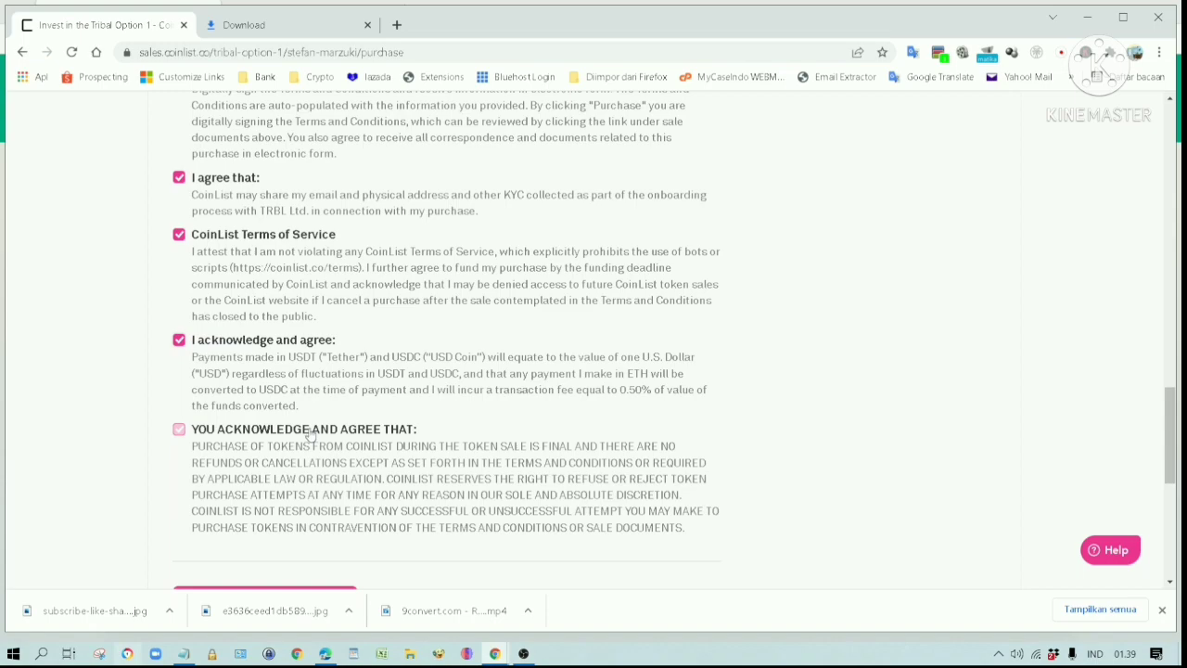
pyautogui.scroll(15, 532, 411)
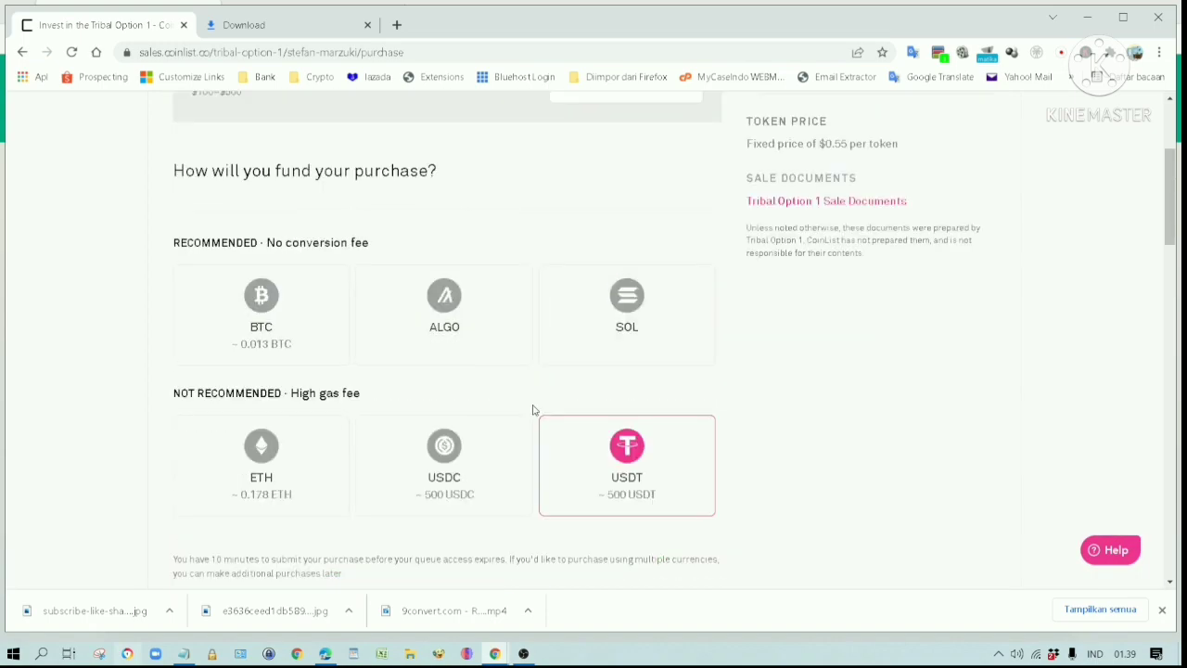
pyautogui.scroll(-10, 524, 422)
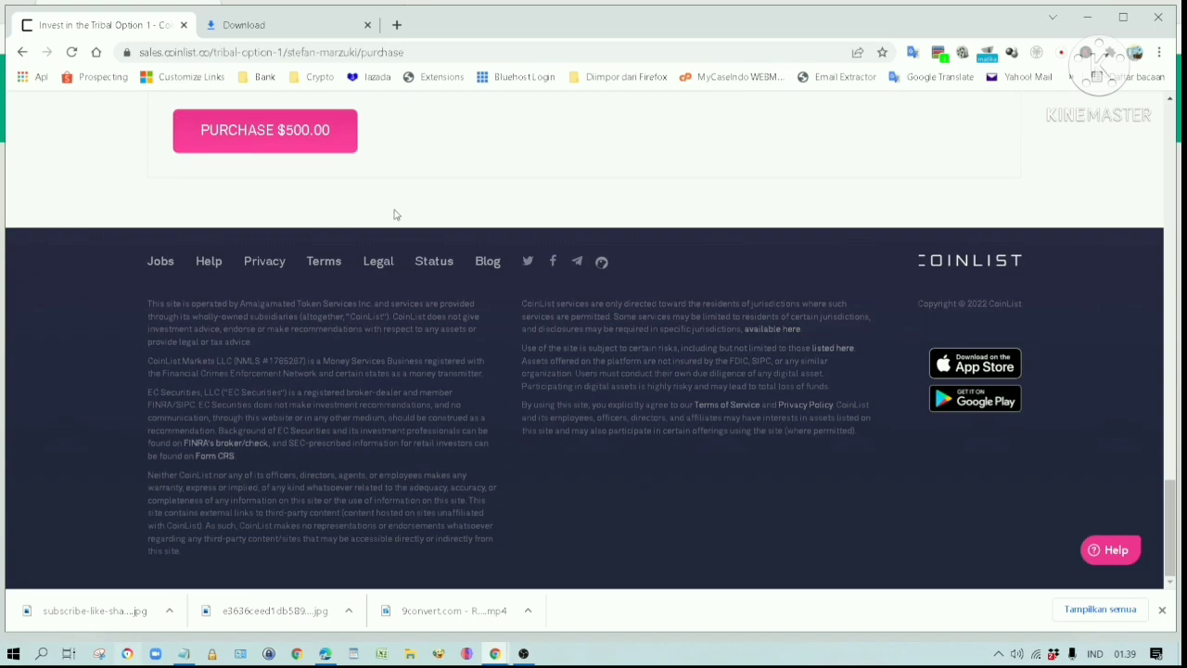
# - Submit the $500.00 purchase and confirm it in the Confirm your purchase dialog
pyautogui.click(326, 132)
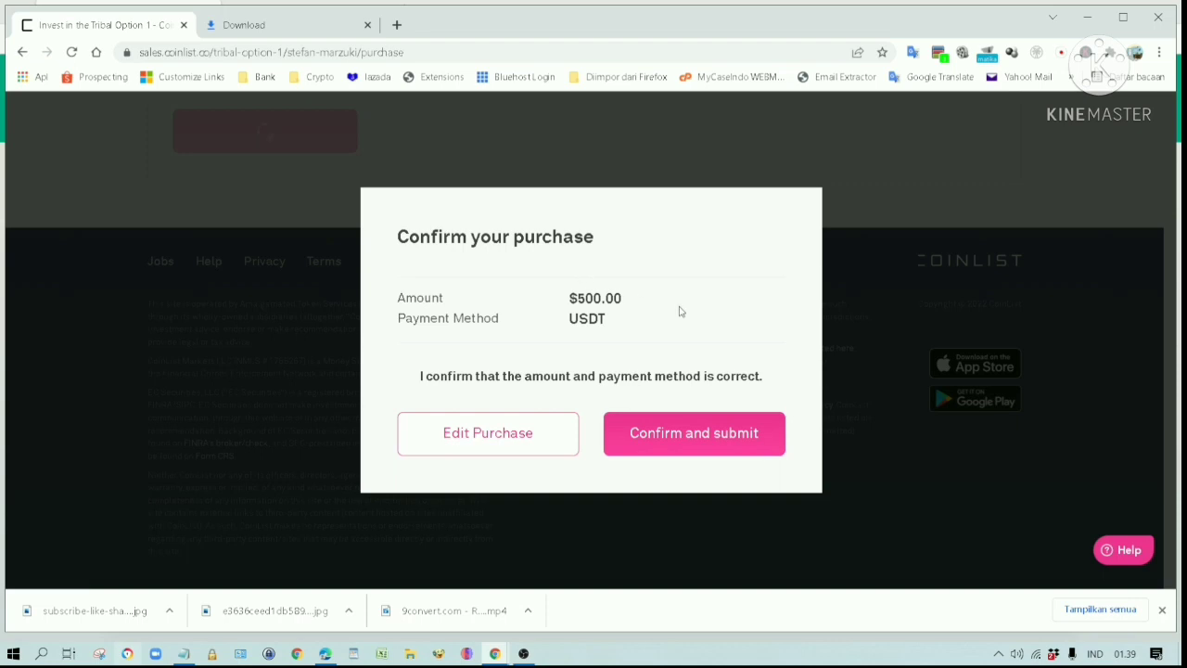
pyautogui.click(730, 437)
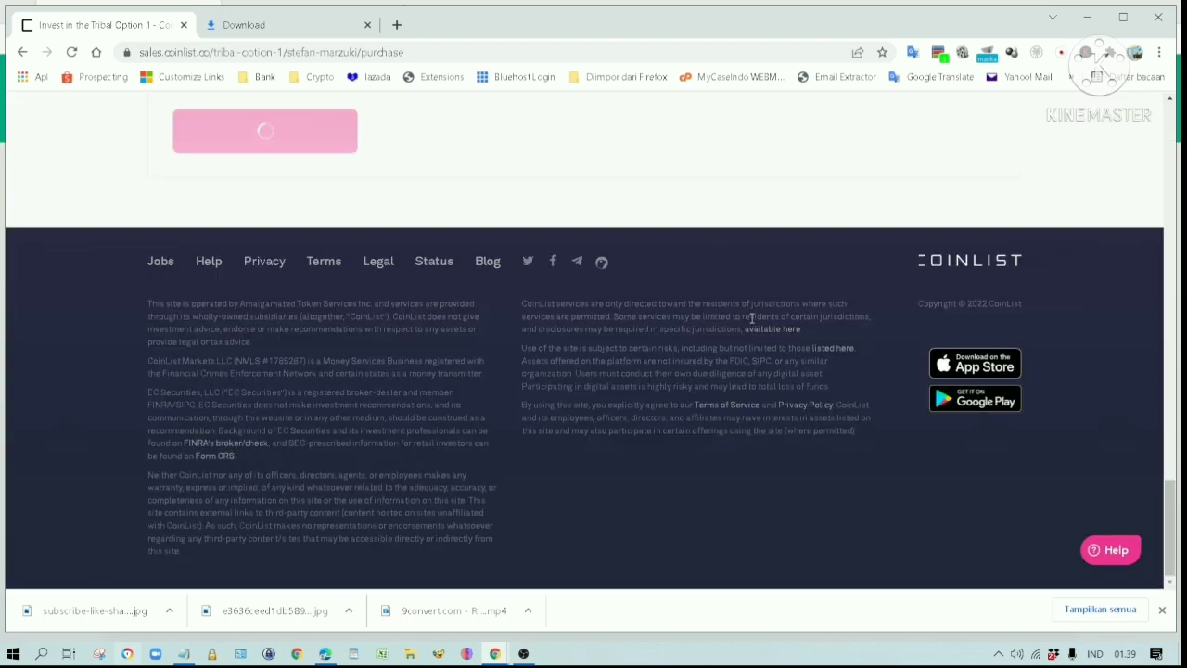
pyautogui.scroll(5, 751, 324)
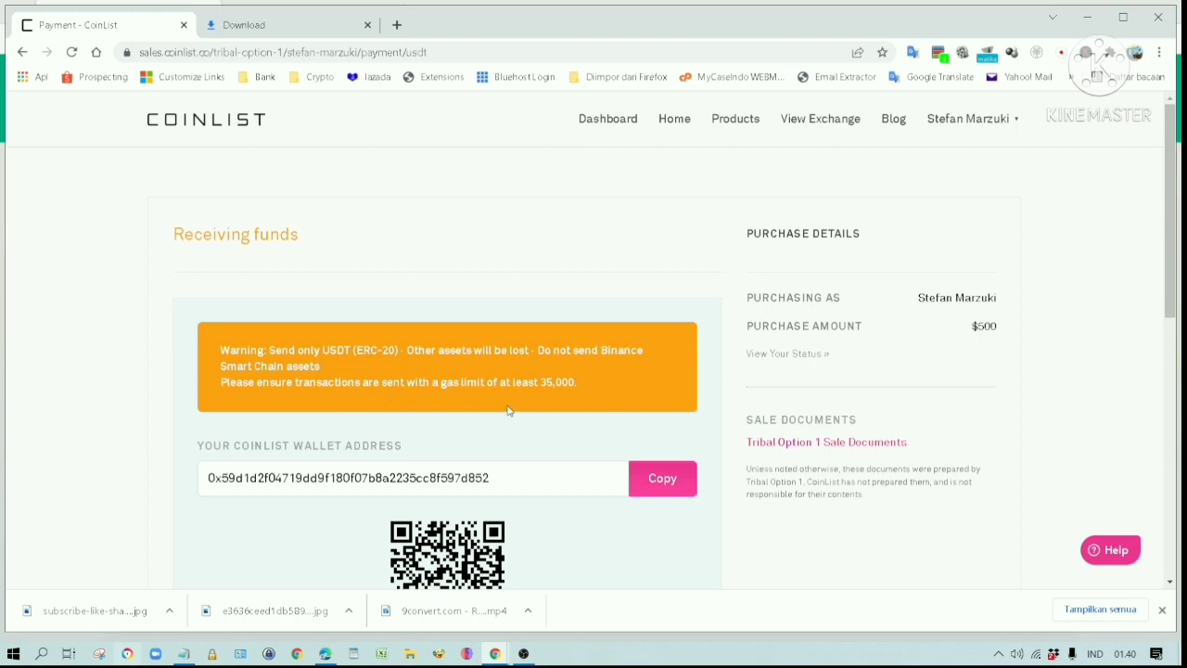
pyautogui.scroll(-1, 507, 410)
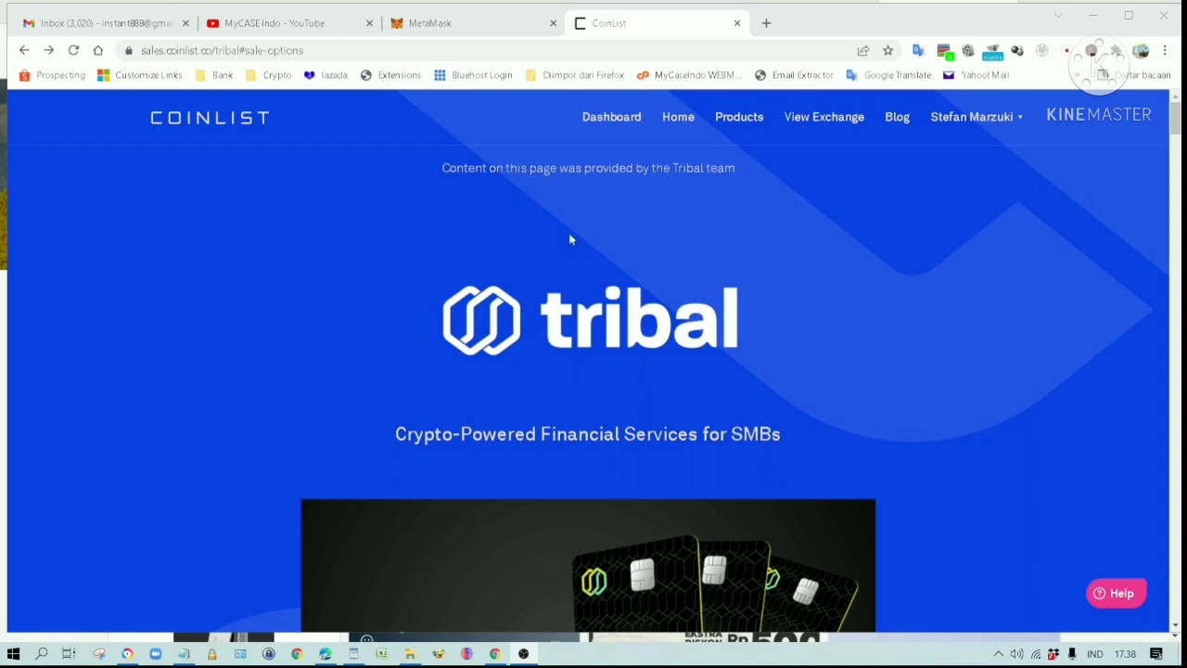
# - Scroll down the Tribal sale page to the Sales Options table comparing Option 1 and Option 2
pyautogui.scroll(-8, 715, 394)
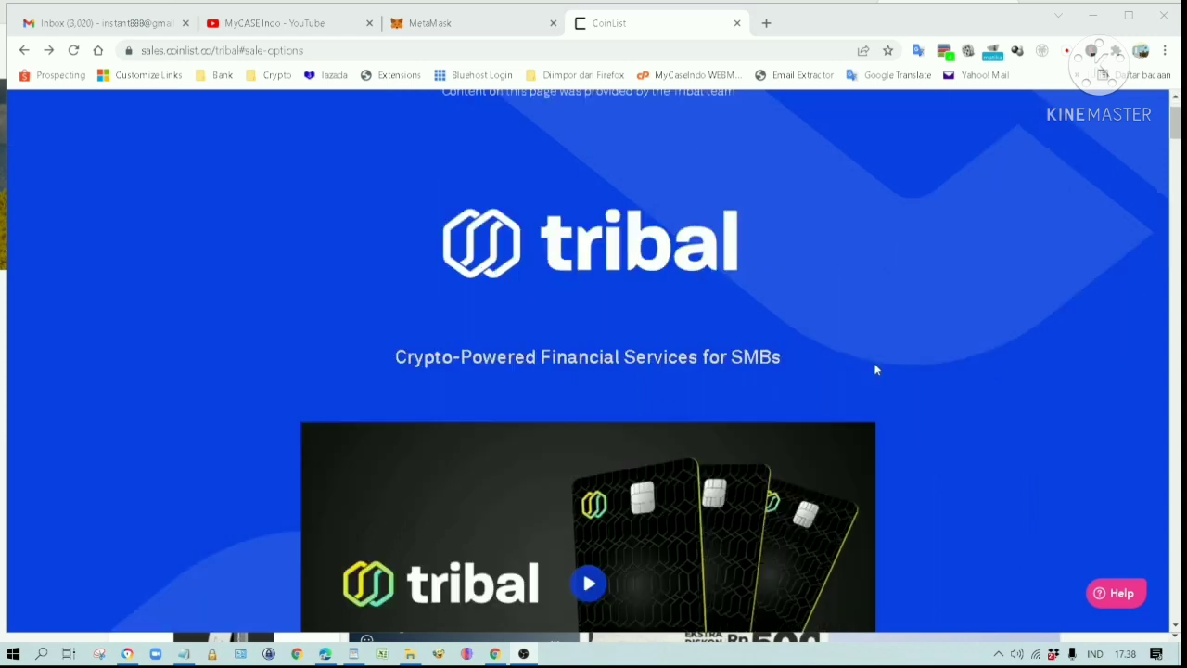
pyautogui.scroll(-20, 908, 401)
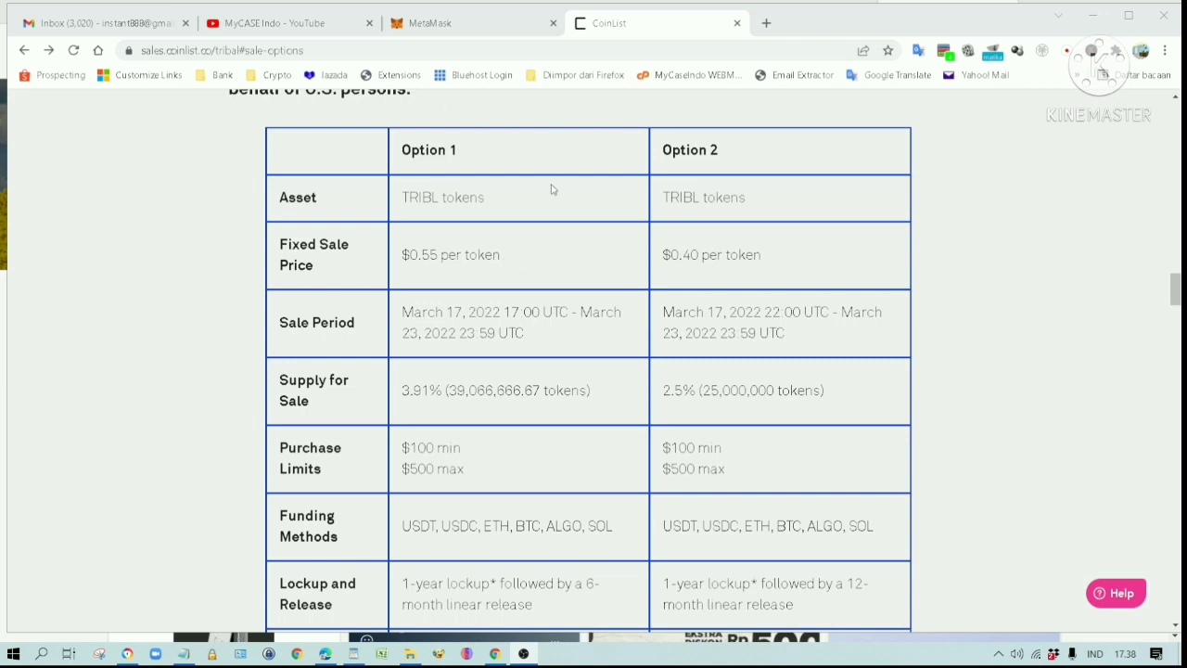
pyautogui.scroll(-2, 542, 217)
pyautogui.scroll(-1, 542, 217)
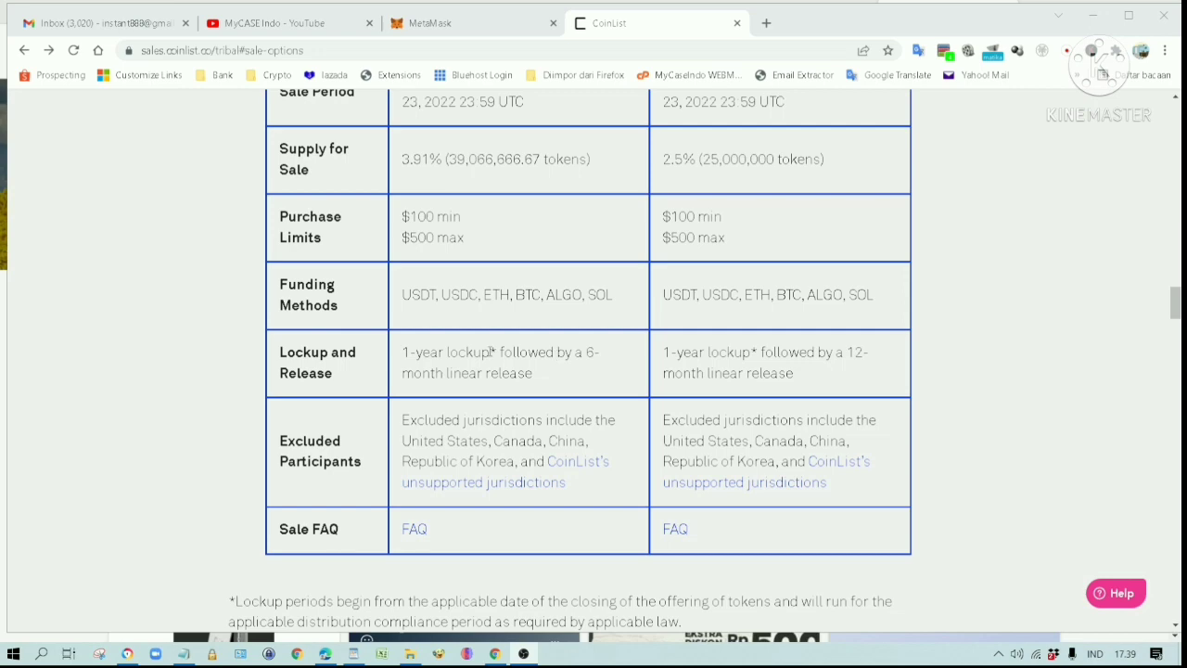
pyautogui.scroll(-4, 569, 363)
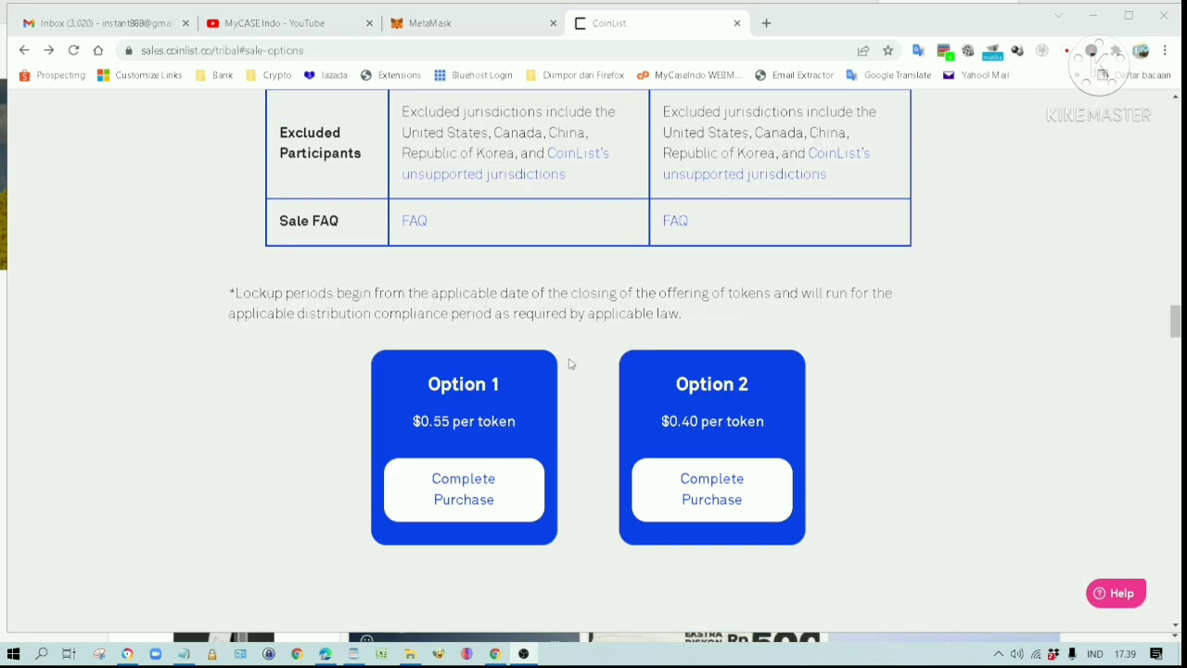
pyautogui.scroll(1, 588, 393)
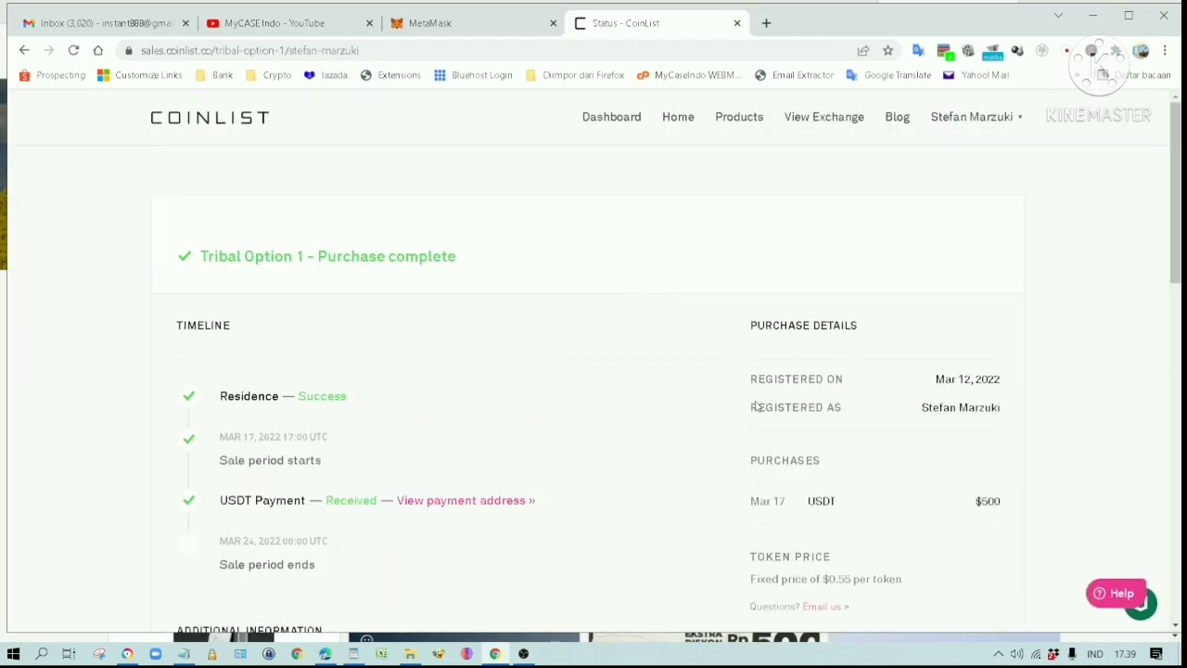
# - Scroll the Tribal Option 1 status page, highlight the token lockup and release note, then return to top
pyautogui.scroll(-3, 920, 384)
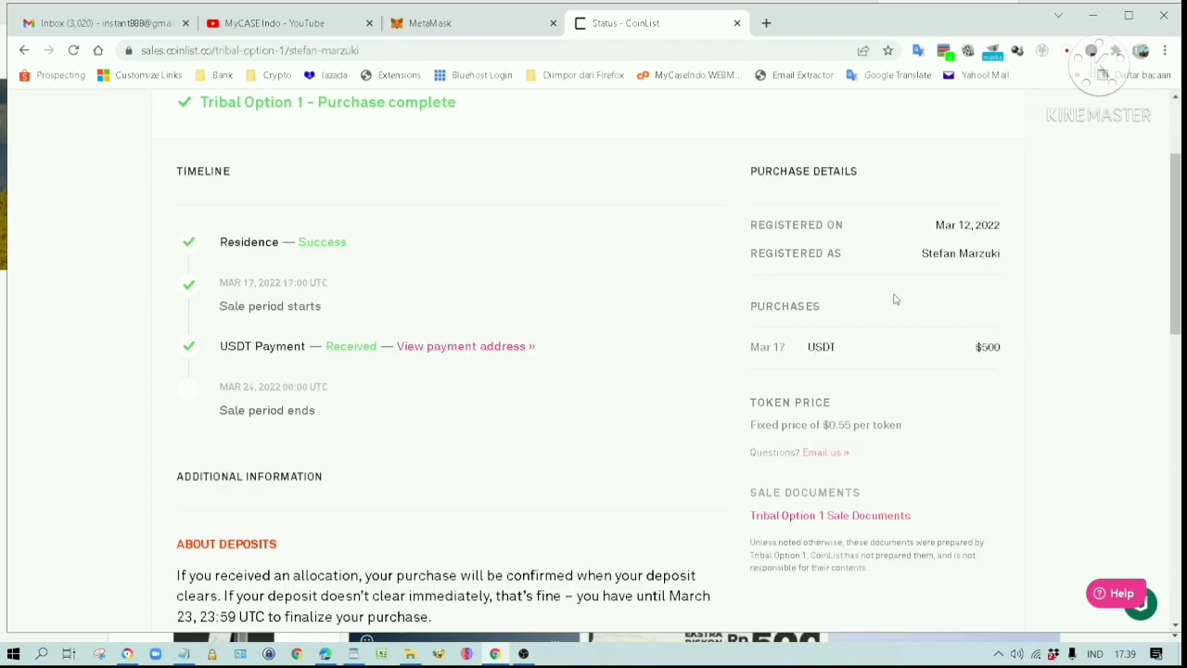
pyautogui.scroll(-5, 948, 397)
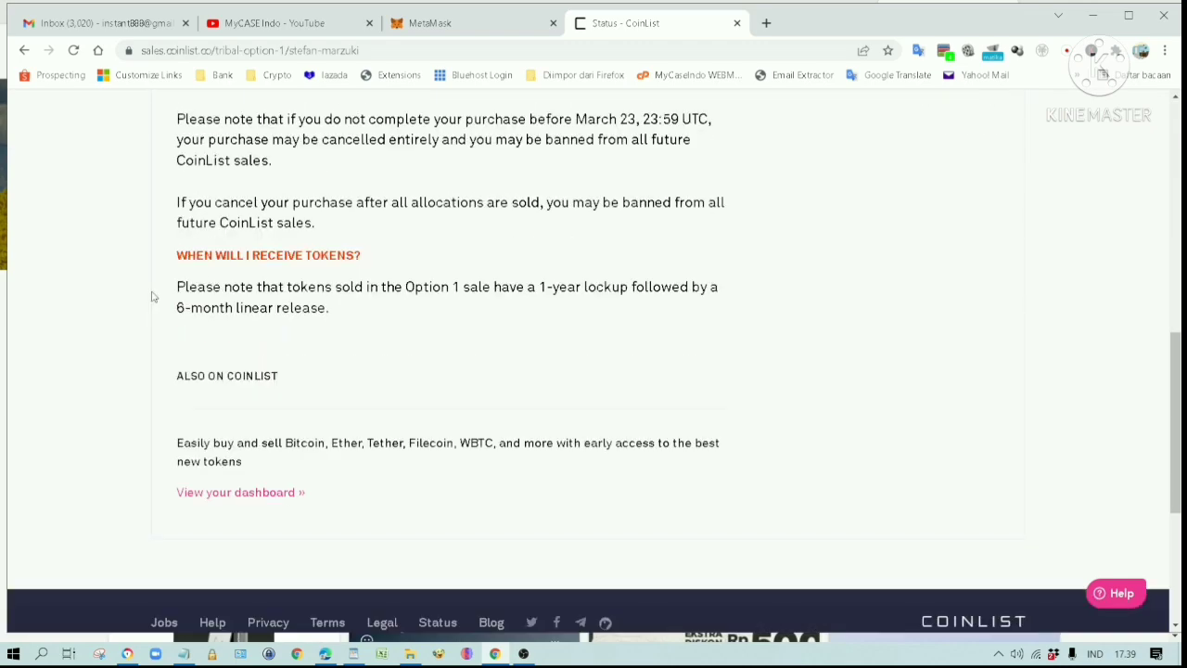
pyautogui.moveTo(172, 290); pyautogui.dragTo(384, 306)
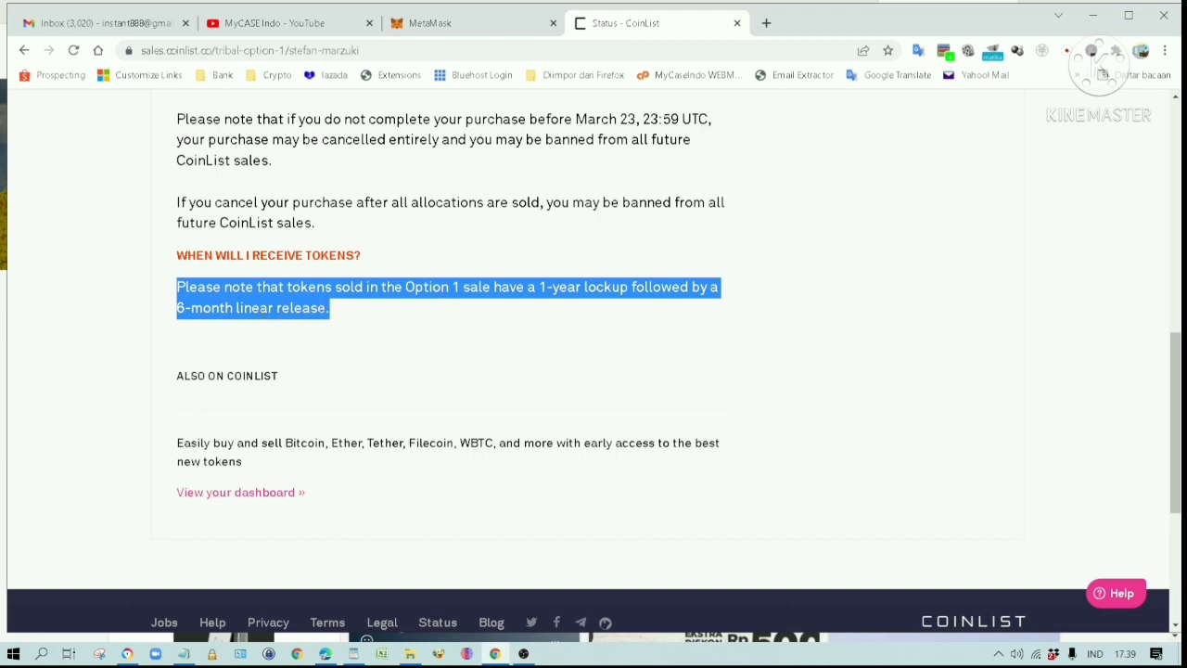
pyautogui.click(366, 319)
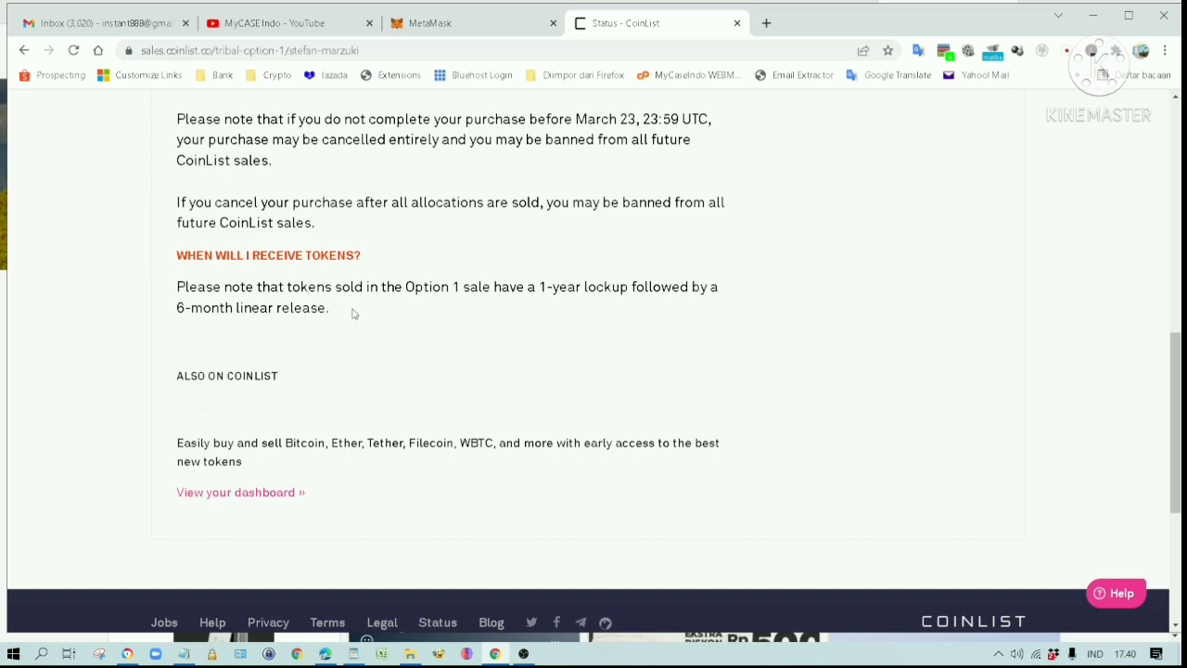
pyautogui.scroll(10, 352, 316)
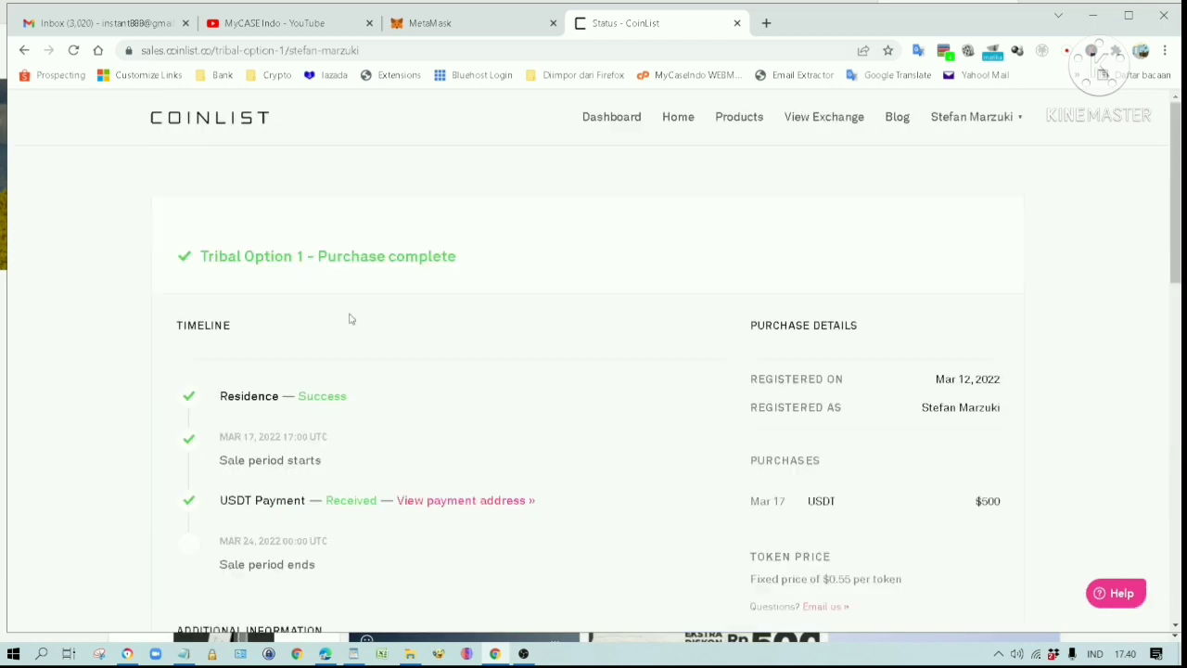